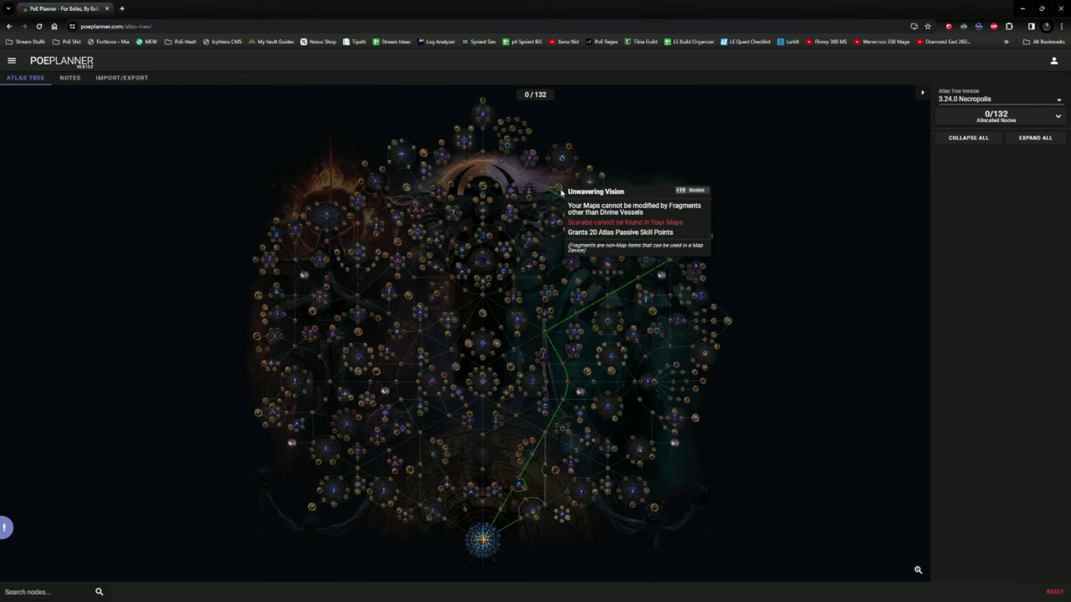
Collapse the Atlas Tree settings sidebar so the tree fills the full width
scroll(560, 192, "up", 3)
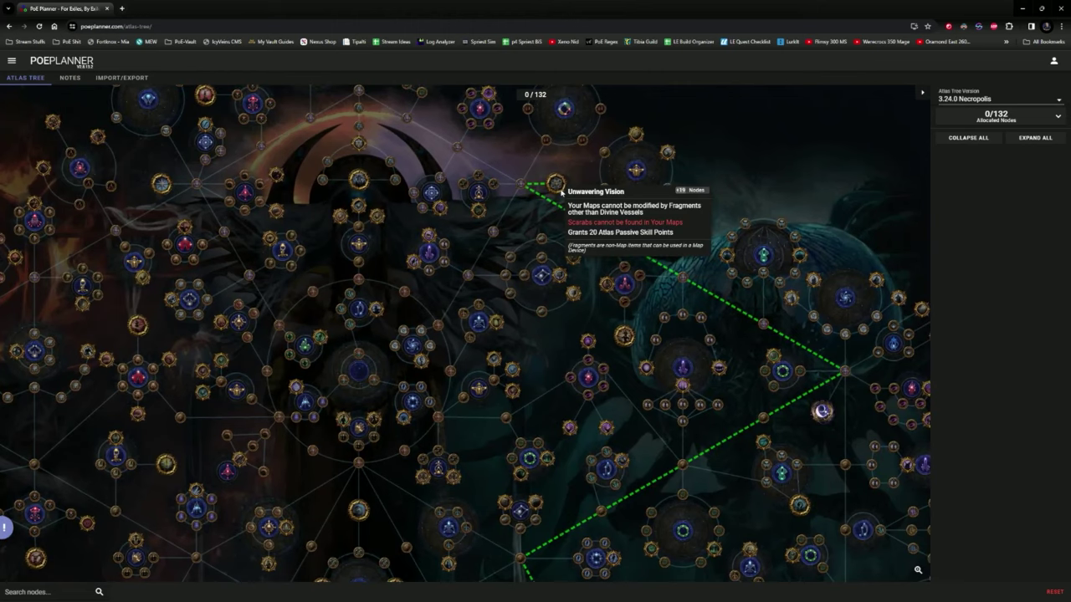
scroll(561, 192, "up", 2)
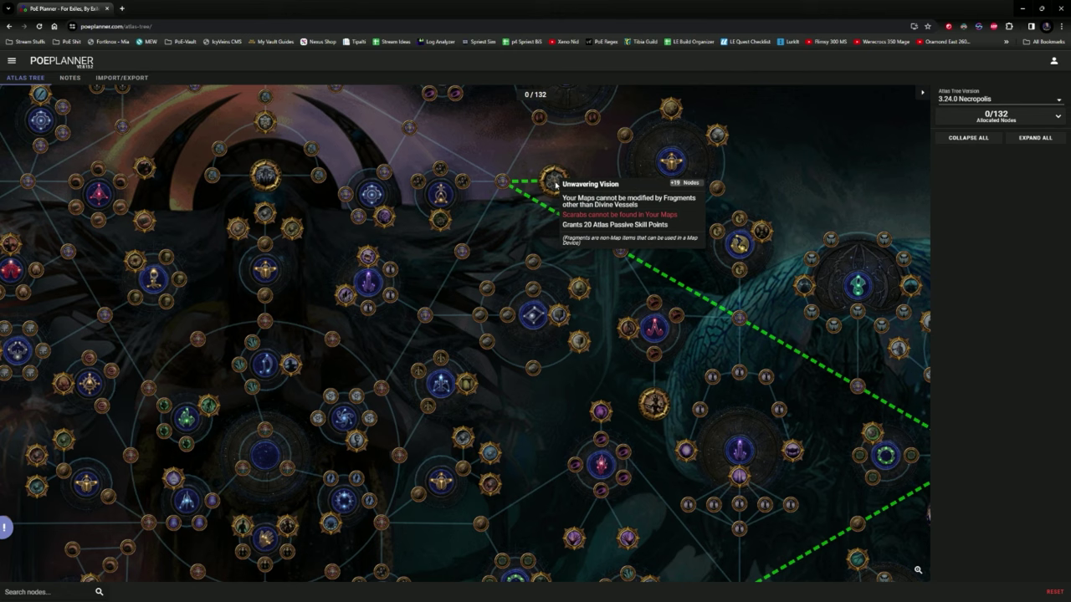
left_click(922, 92)
Zoom and pan around the tree, ending with the starting point back in view
scroll(548, 171, "down", 4)
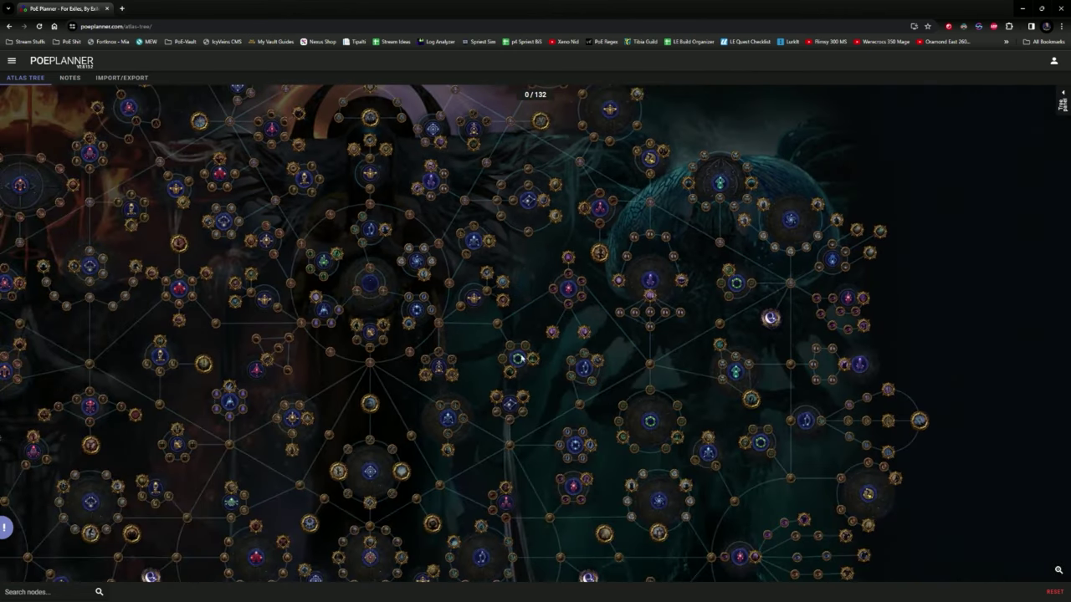
scroll(536, 320, "down", 2)
scroll(471, 418, "down", 2)
scroll(493, 234, "up", 4)
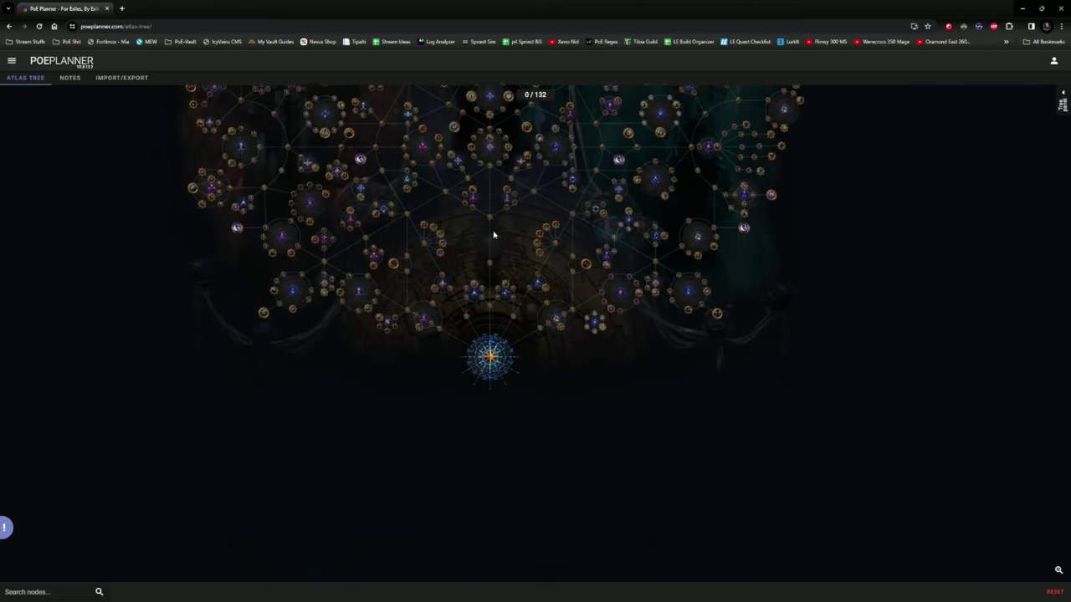
mouse_move(473, 335)
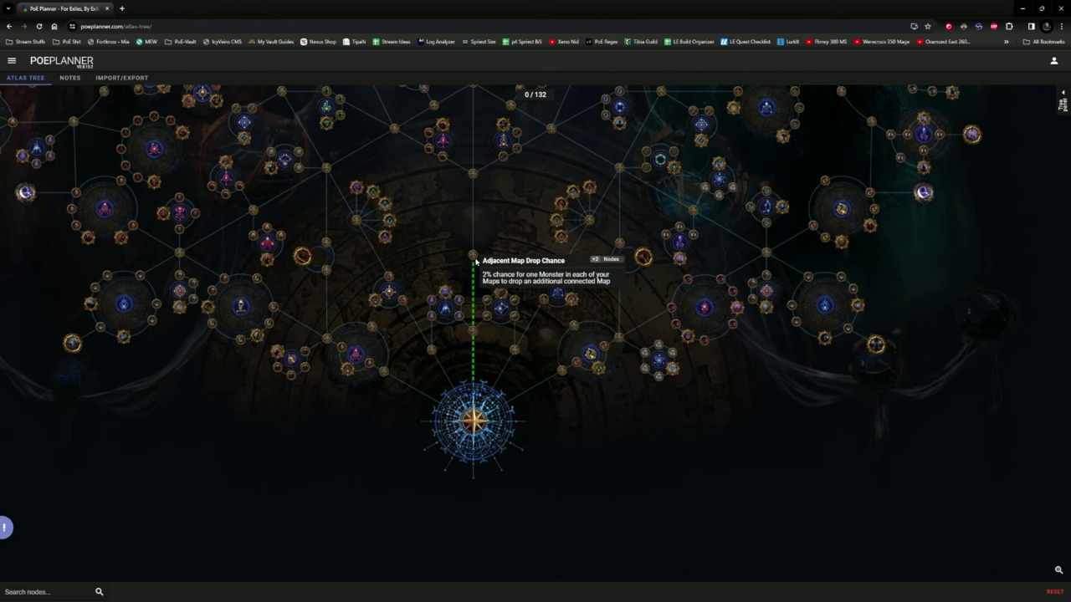
scroll(481, 259, "up", 2)
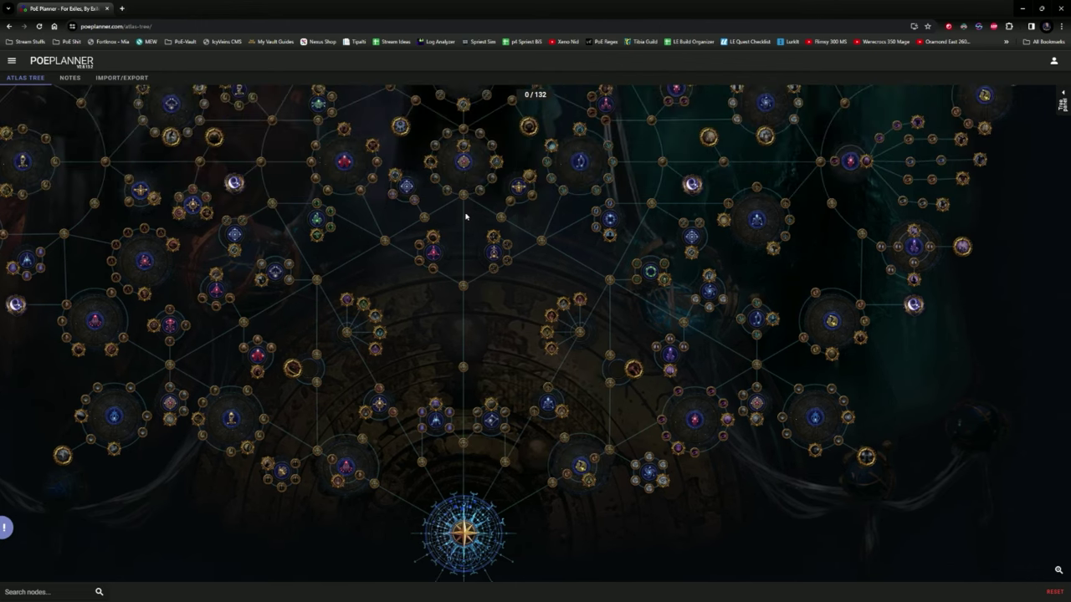
scroll(443, 256, "up", 2)
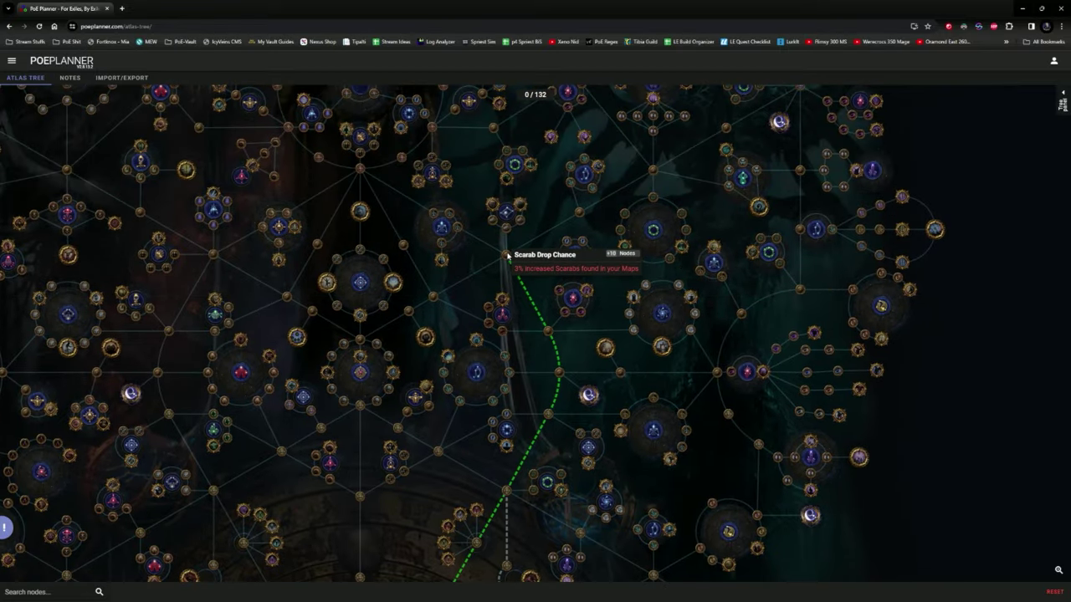
left_click_drag(507, 255, 480, 476)
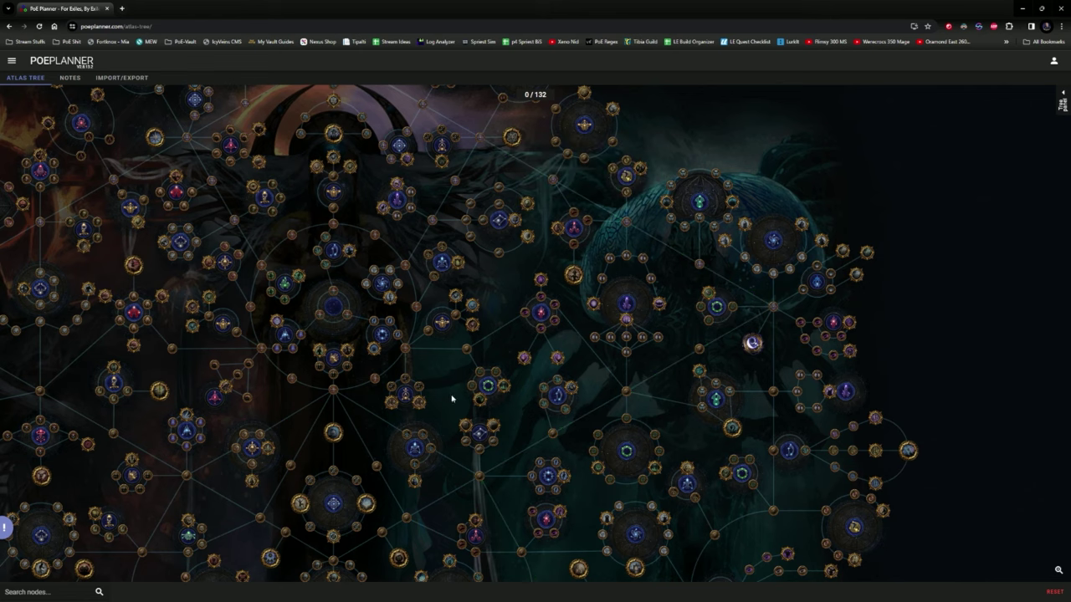
left_click_drag(430, 560, 504, 301)
Allocate Adjacent Map Drop Chance and a path up into and around the map-drop cluster ring
left_click(466, 315)
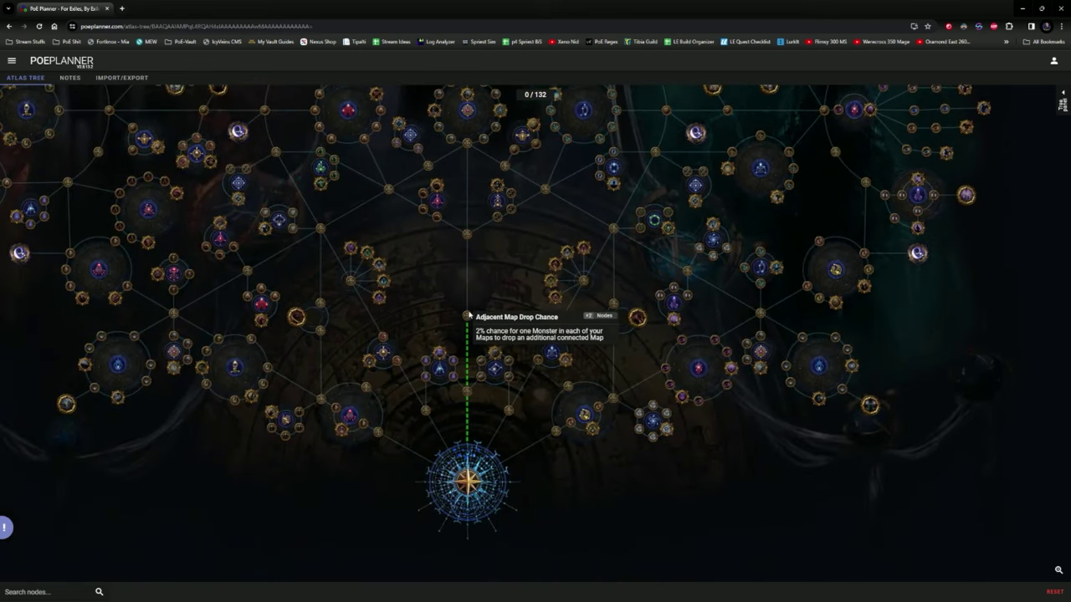
left_click(467, 143)
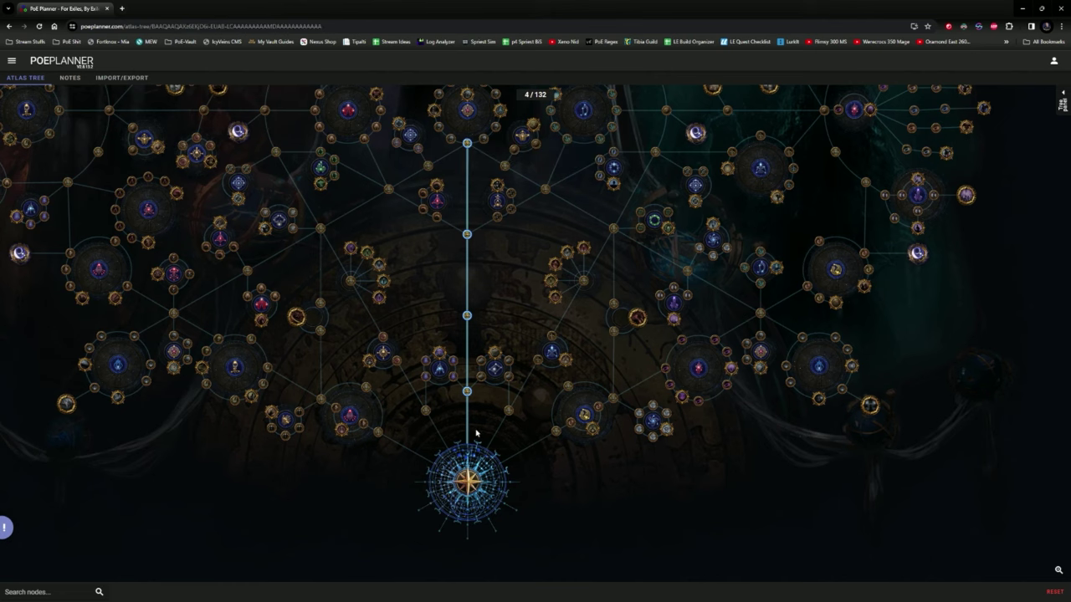
left_click_drag(483, 178, 486, 345)
left_click(502, 277)
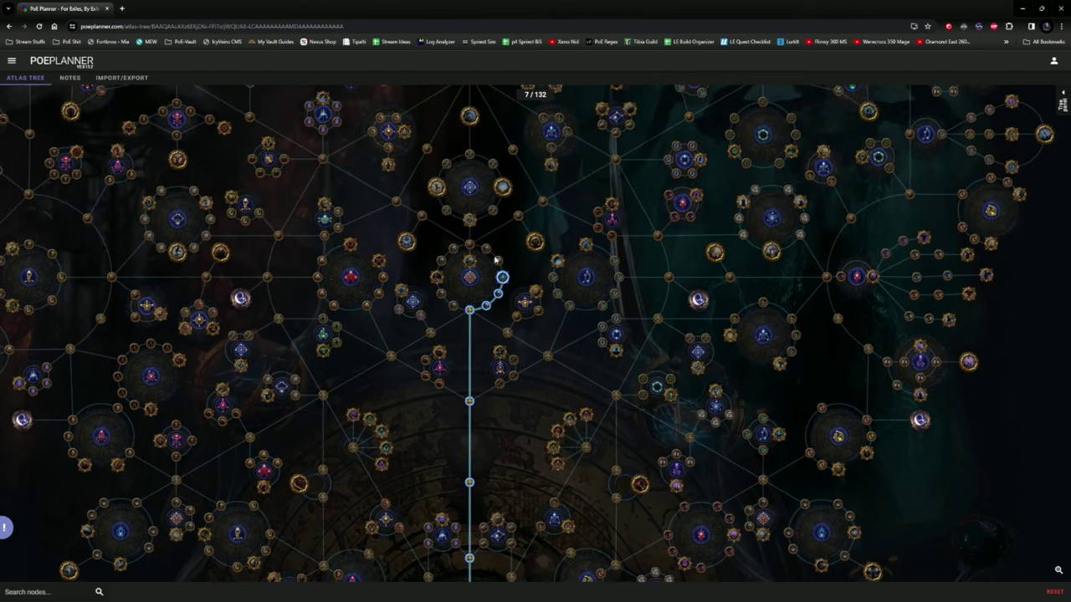
left_click(467, 243)
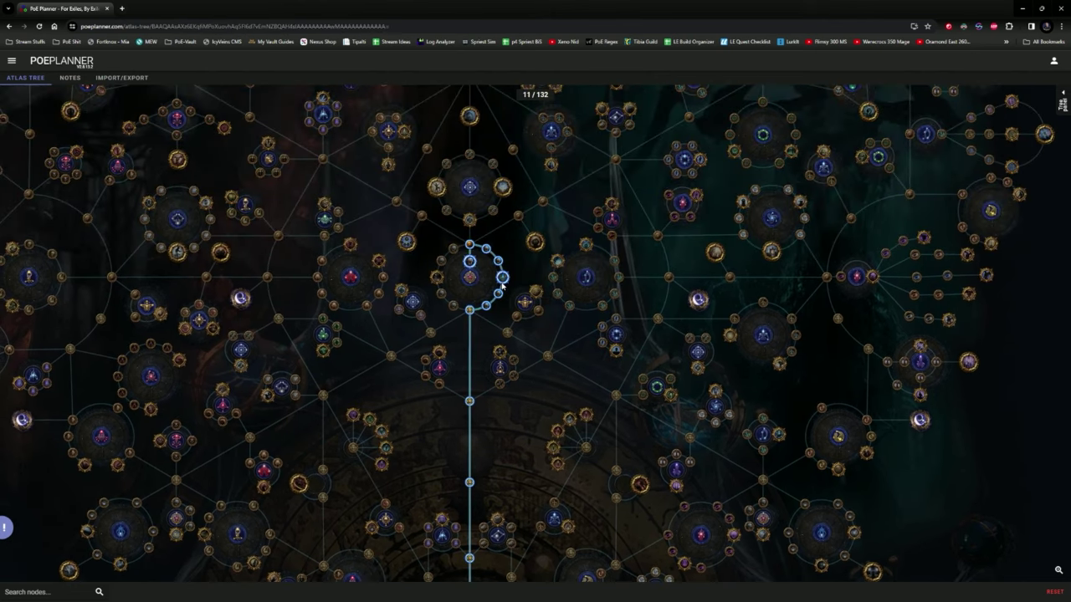
scroll(502, 279, "up", 1)
scroll(502, 279, "up", 1)
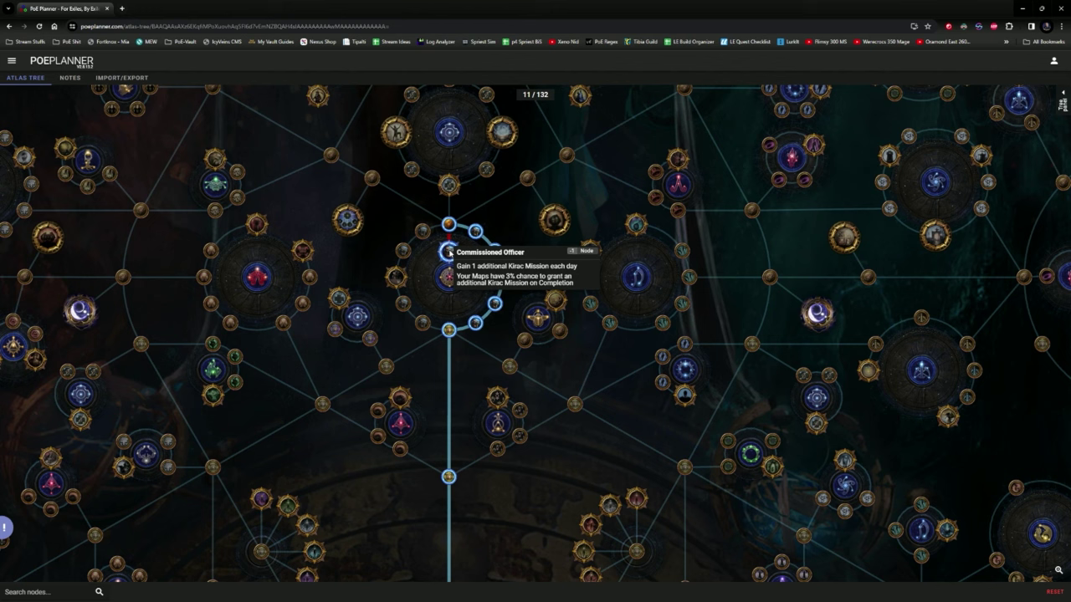
Allocate the Commissioned Officer and Shaping the World notables plus the node beside Shaping the World
left_click(448, 250)
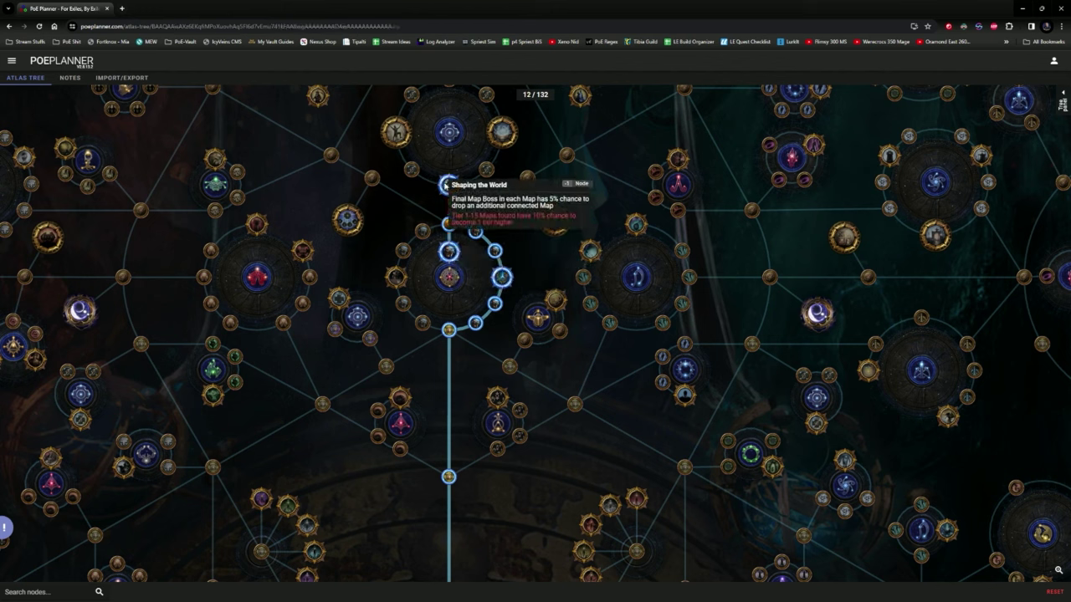
left_click(447, 185)
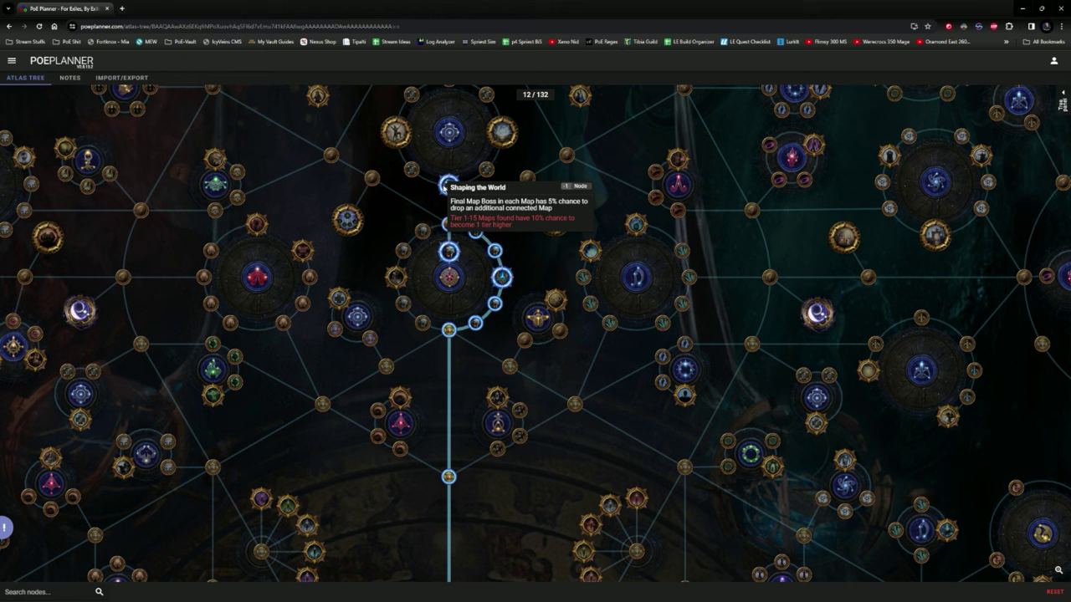
left_click(411, 170)
left_click_drag(496, 168, 452, 228)
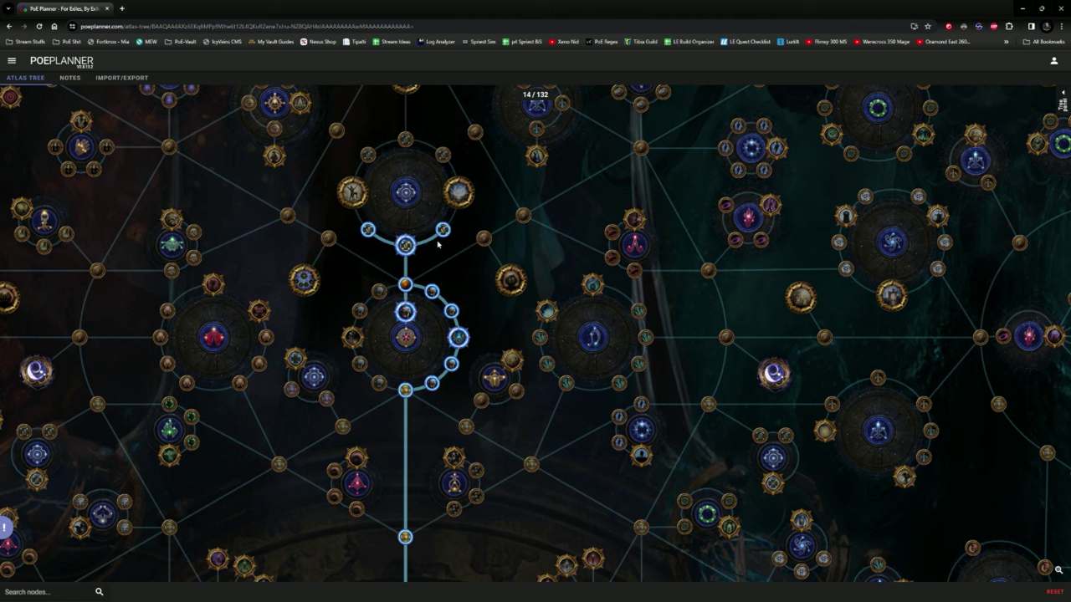
Allocate a path from the cluster up through the Item Quantity node toward Unwavering Vision
scroll(439, 244, "down", 3)
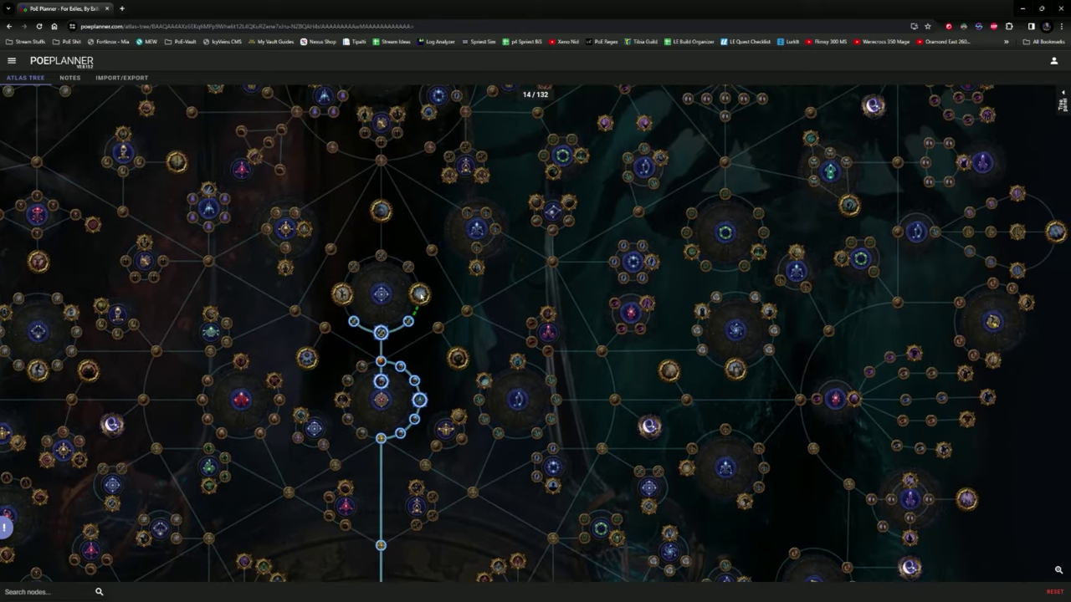
scroll(452, 251, "down", 2)
left_click_drag(471, 220, 443, 306)
mouse_move(496, 129)
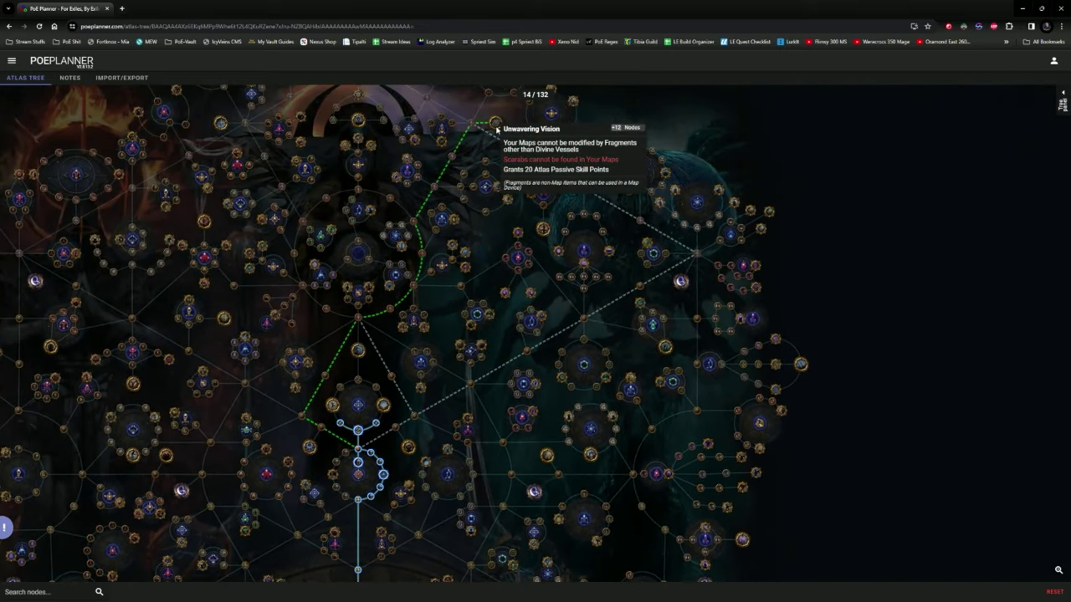
scroll(410, 424, "up", 3)
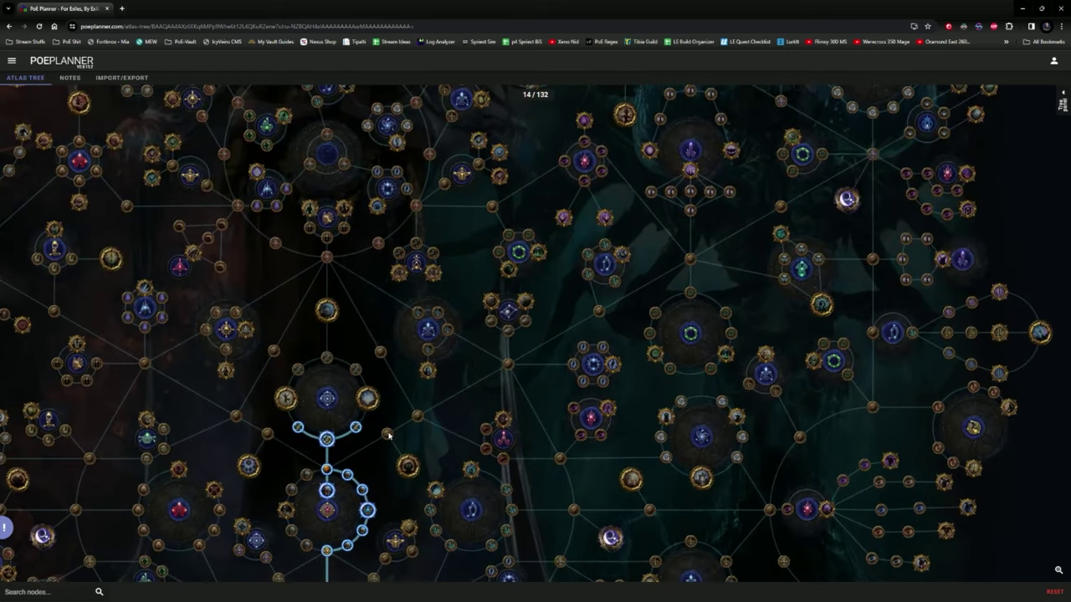
left_click(388, 433)
left_click(379, 352)
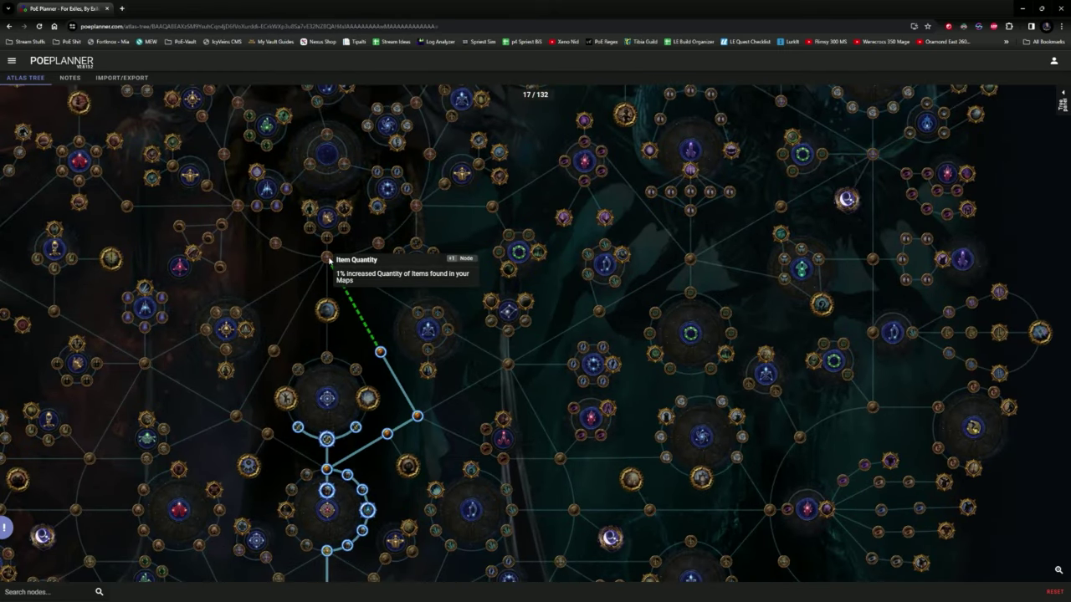
left_click(327, 256)
left_click(430, 154)
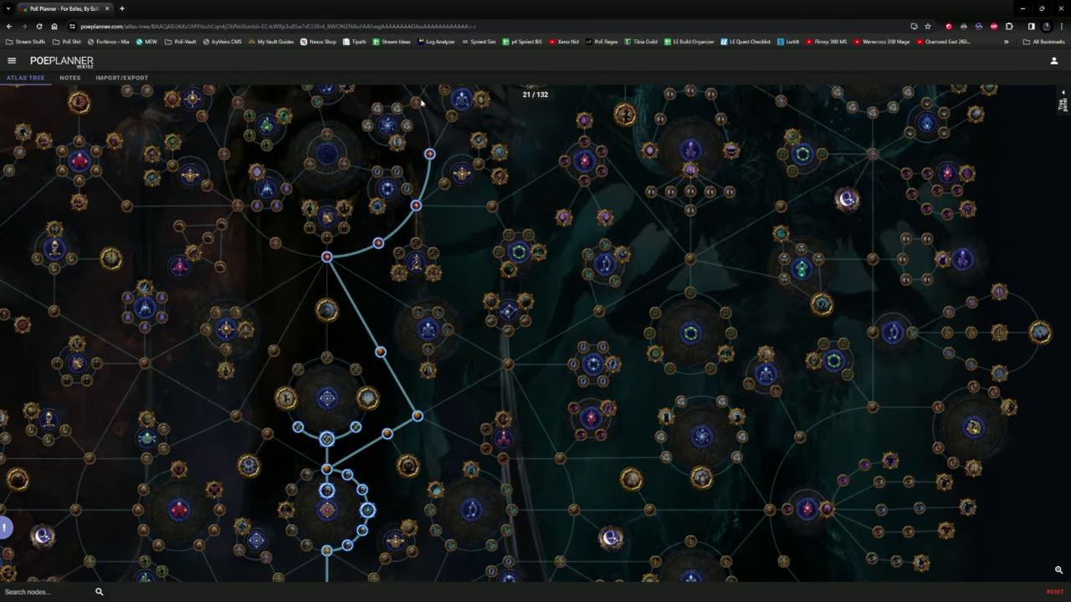
Continue the path to allocate the Unwavering Vision keystone, reaching 26 of 152 points
left_click_drag(435, 109, 425, 307)
left_click(466, 194)
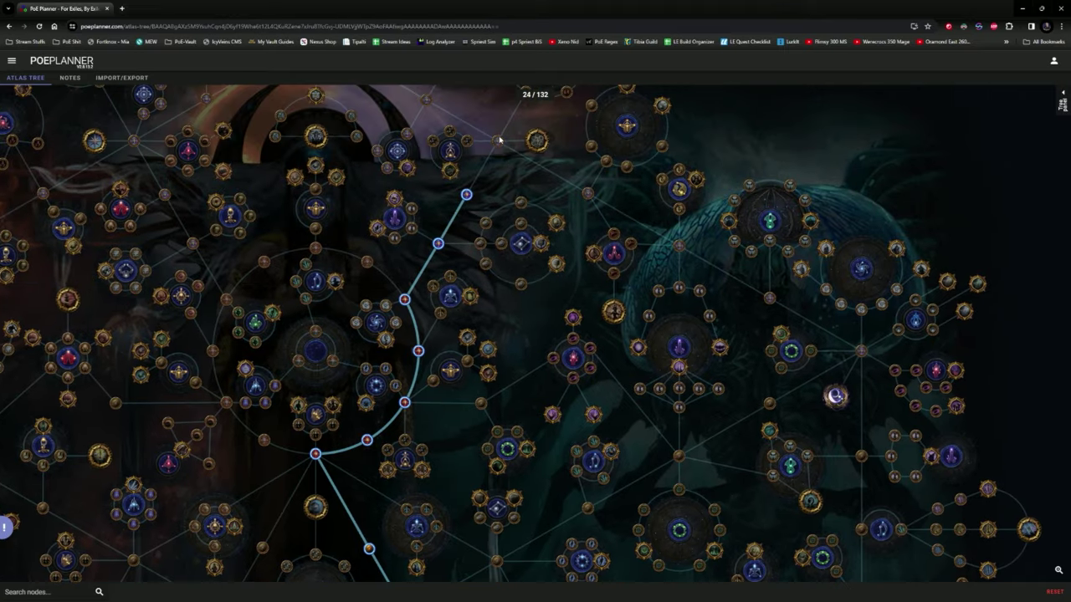
left_click(497, 140)
left_click(535, 140)
left_click_drag(418, 351, 443, 282)
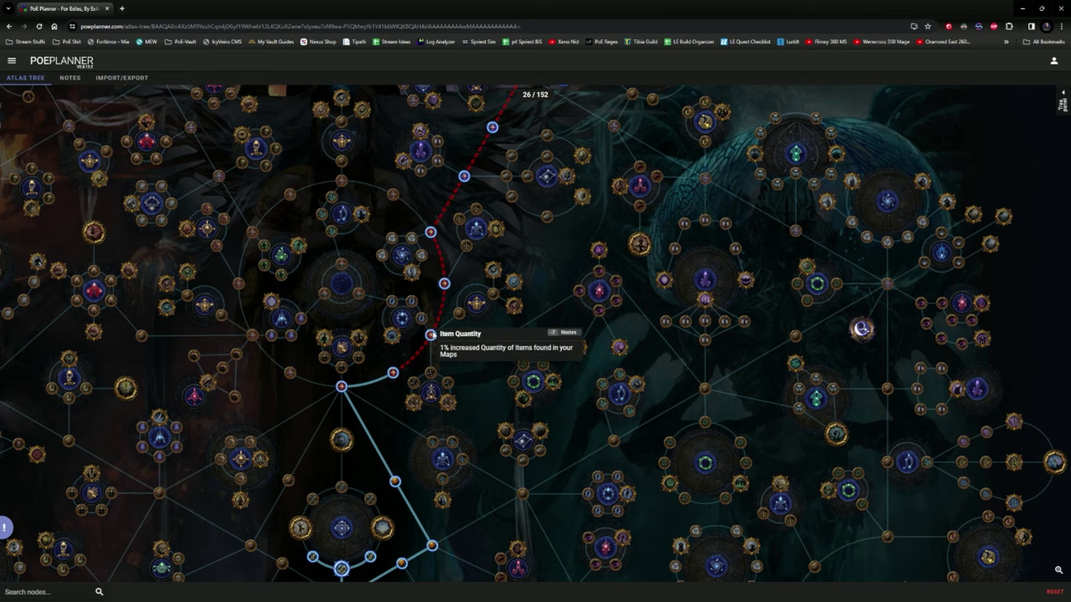
left_click_drag(345, 577, 352, 393)
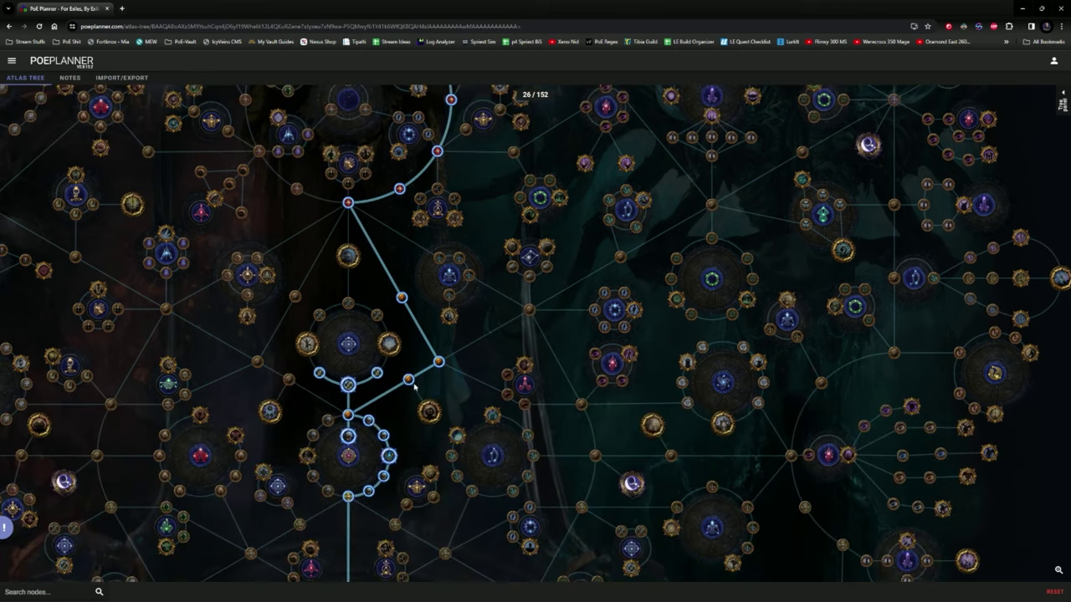
left_click(347, 418)
left_click_drag(405, 237, 336, 510)
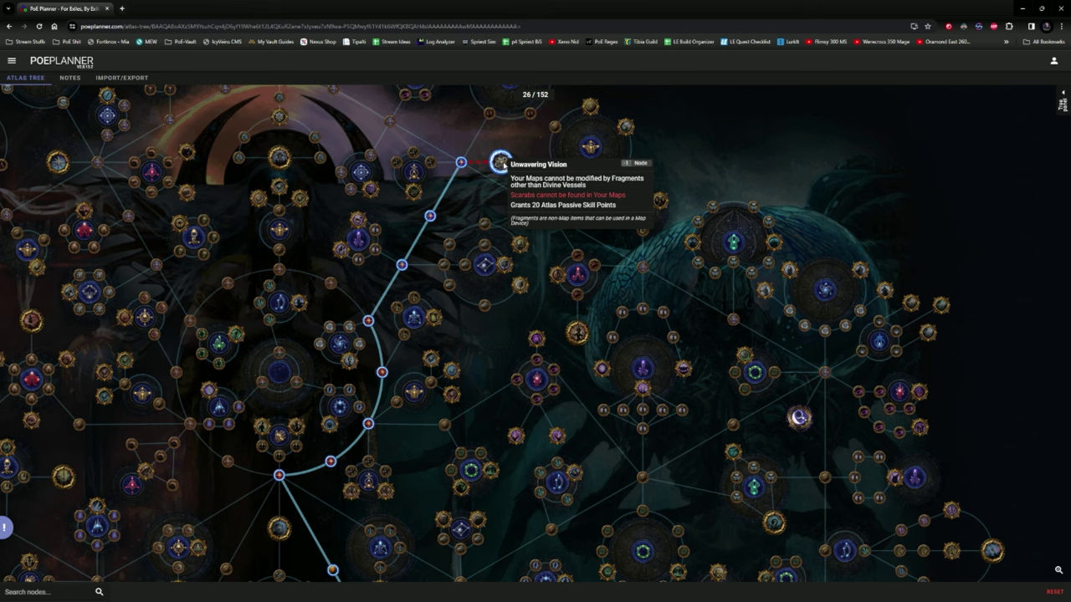
Allocate the branch from the central line to the Shaping the Skies notable, spending 33 of 152 points
scroll(500, 163, "down", 5)
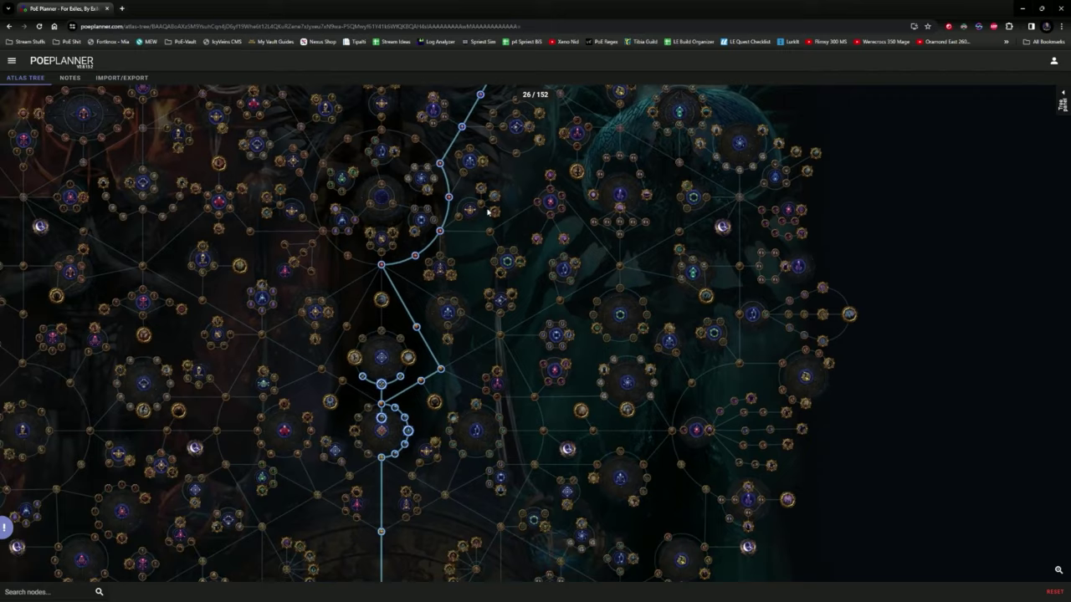
scroll(403, 470, "up", 2)
scroll(402, 470, "down", 3)
scroll(437, 334, "up", 4)
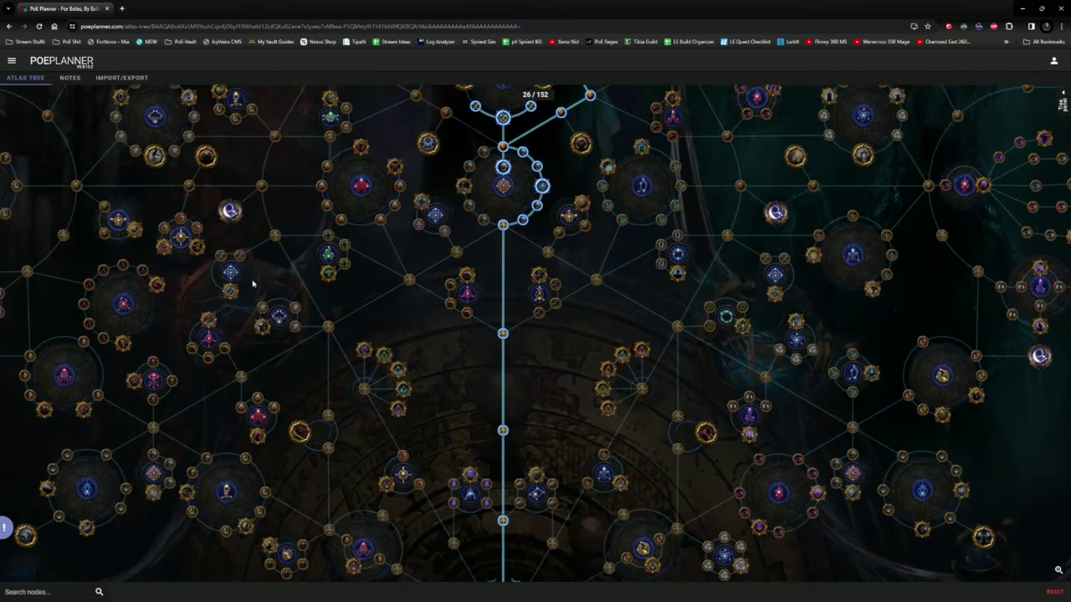
mouse_move(226, 293)
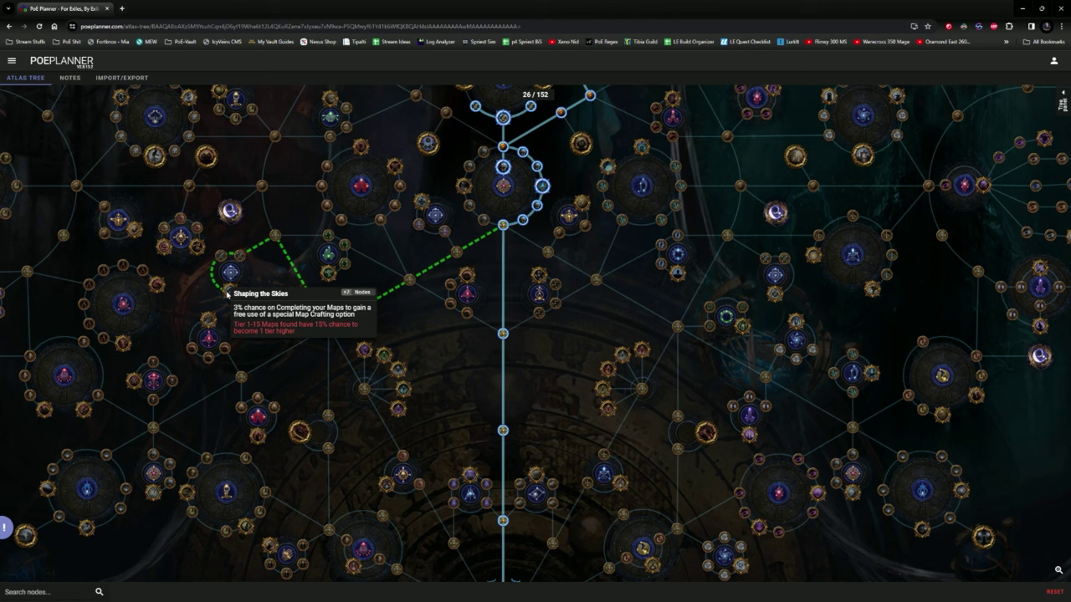
left_click(227, 293)
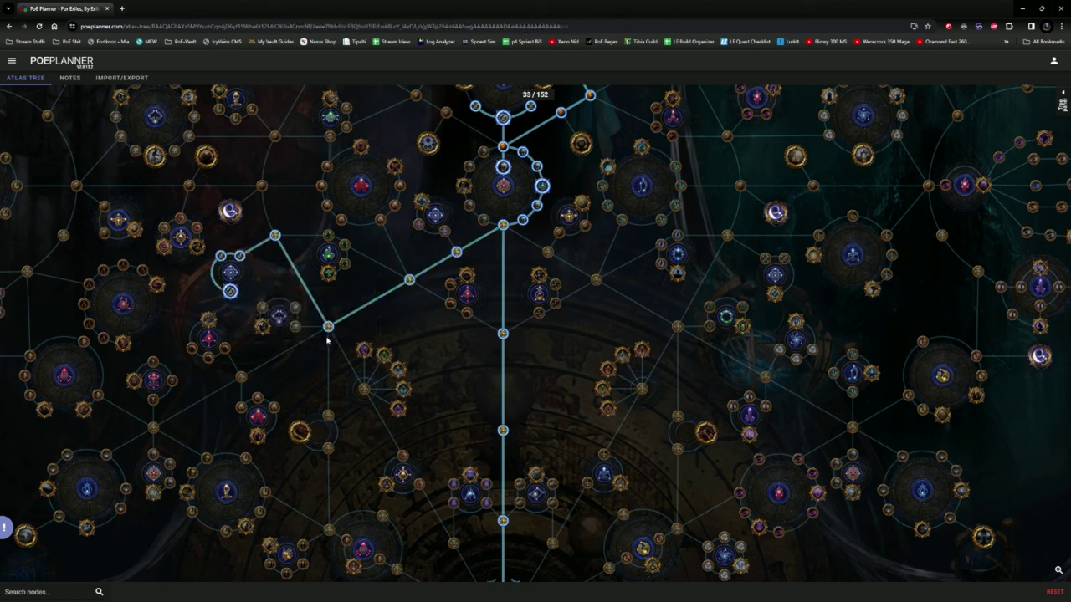
mouse_move(230, 292)
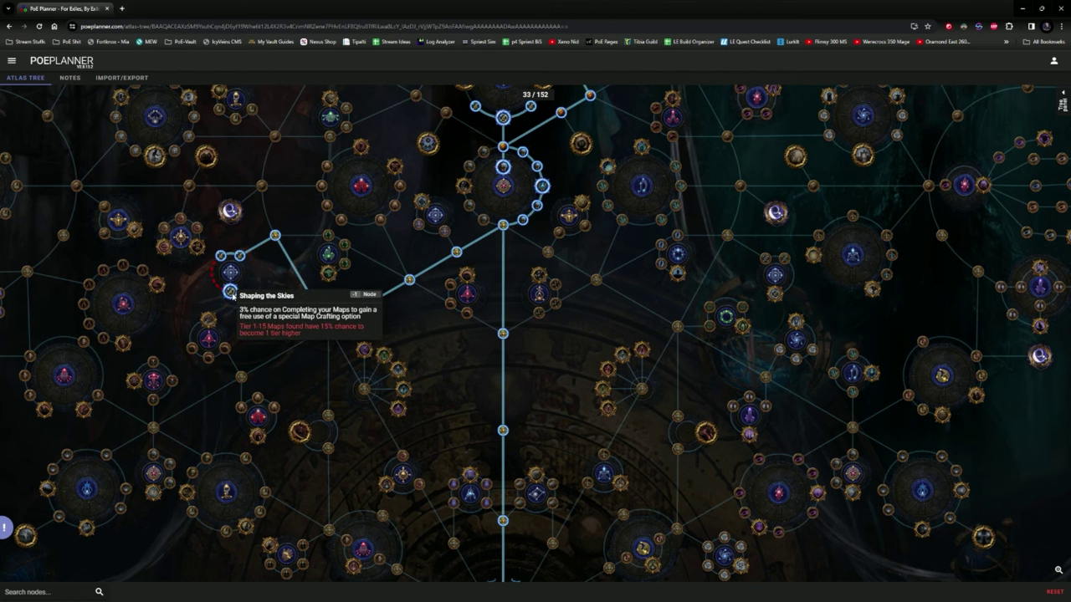
scroll(502, 251, "down", 2)
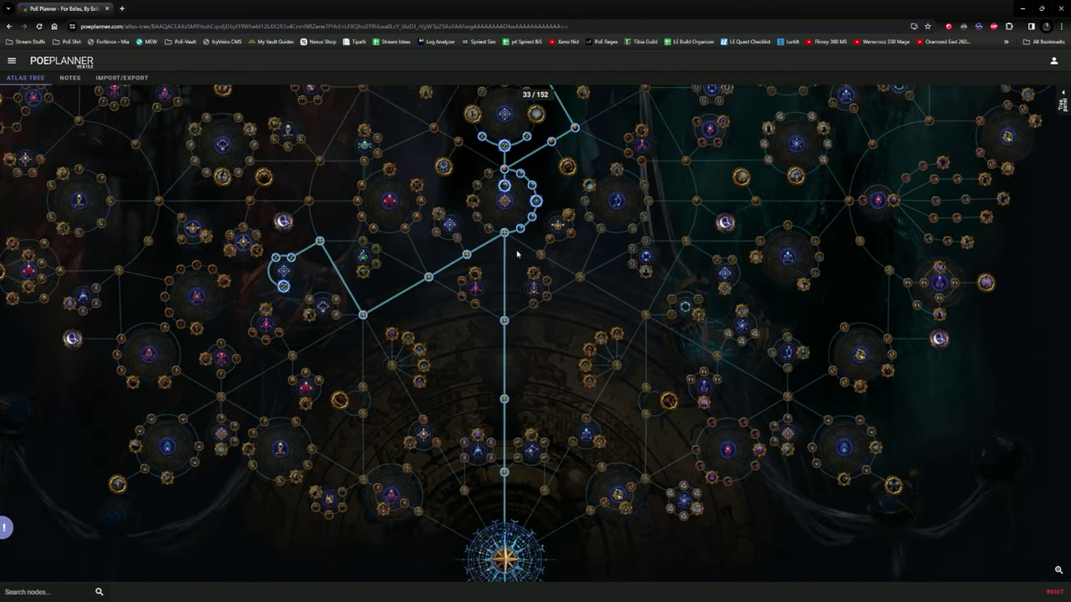
left_click_drag(552, 92, 494, 314)
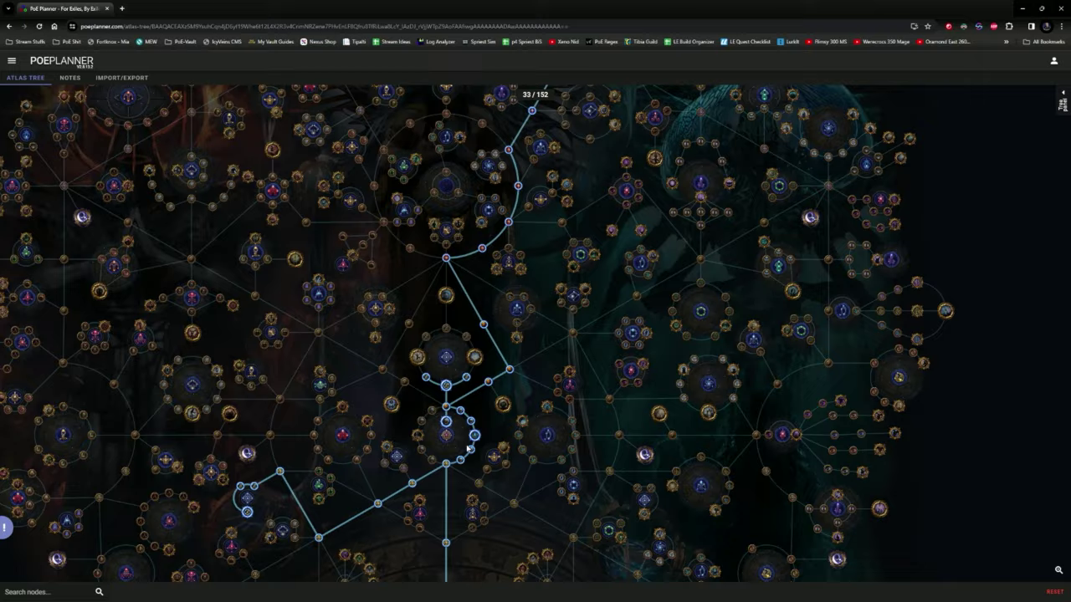
left_click_drag(465, 445, 492, 251)
scroll(516, 406, "up", 3)
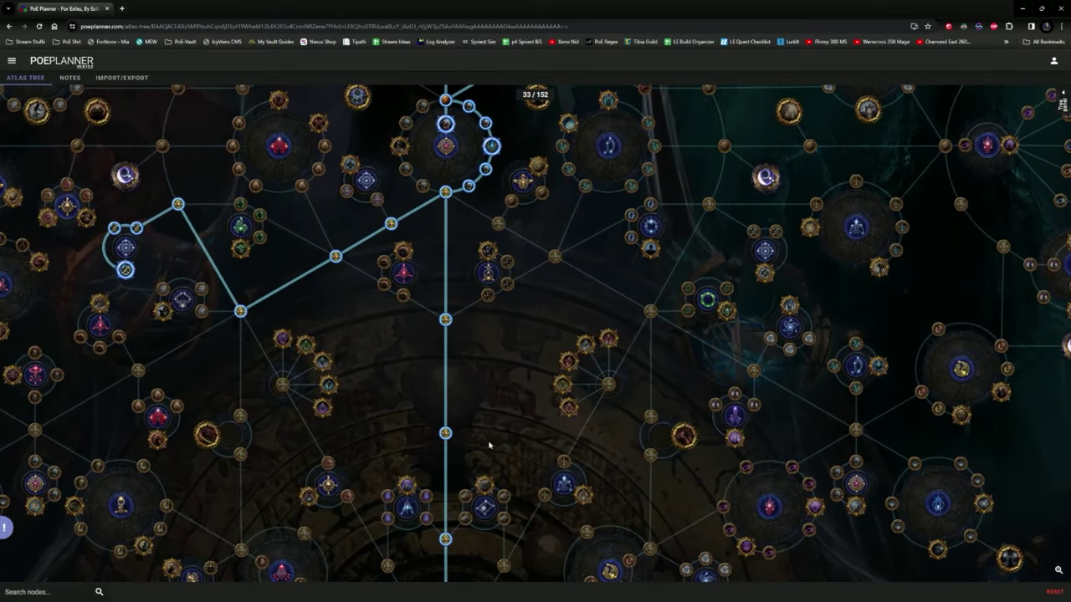
Search the atlas nodes for 'maps found', replacing the initial 'map' query
left_click(72, 588)
type("map")
key("ctrl+a")
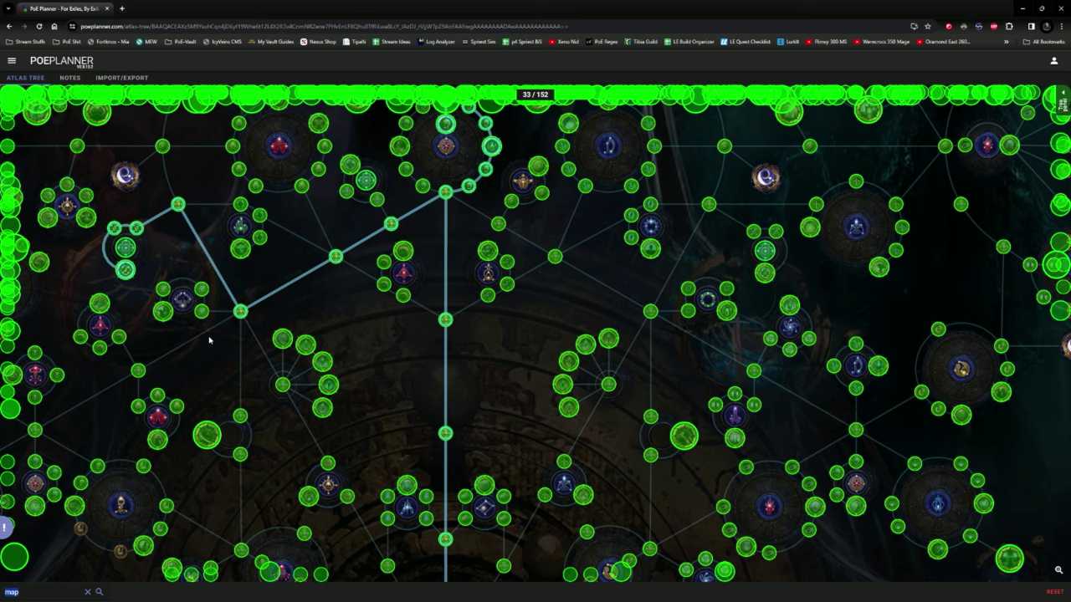
key("BackSpace")
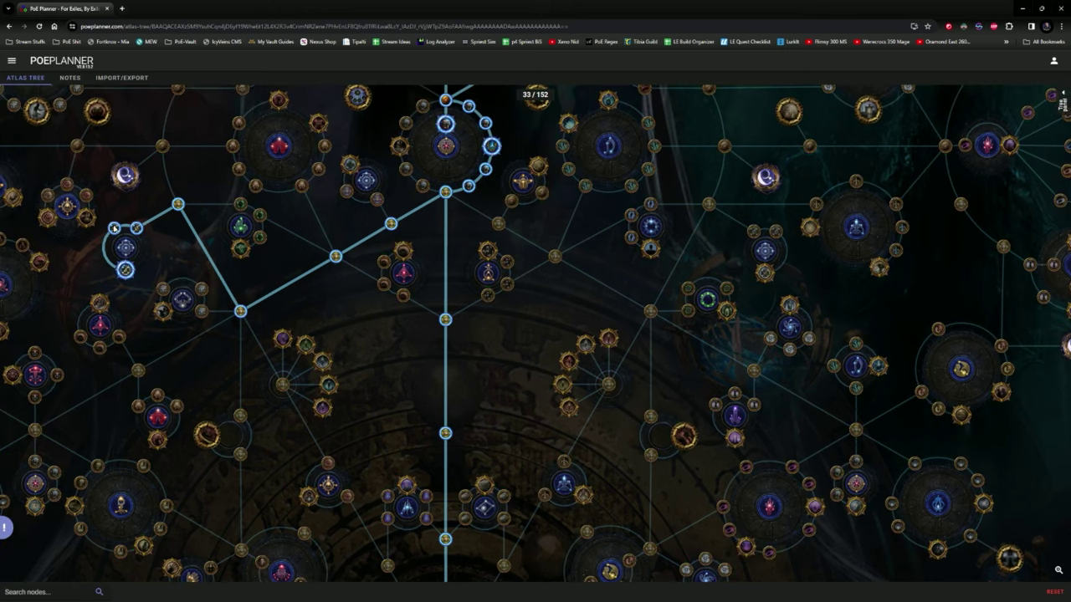
type("ma")
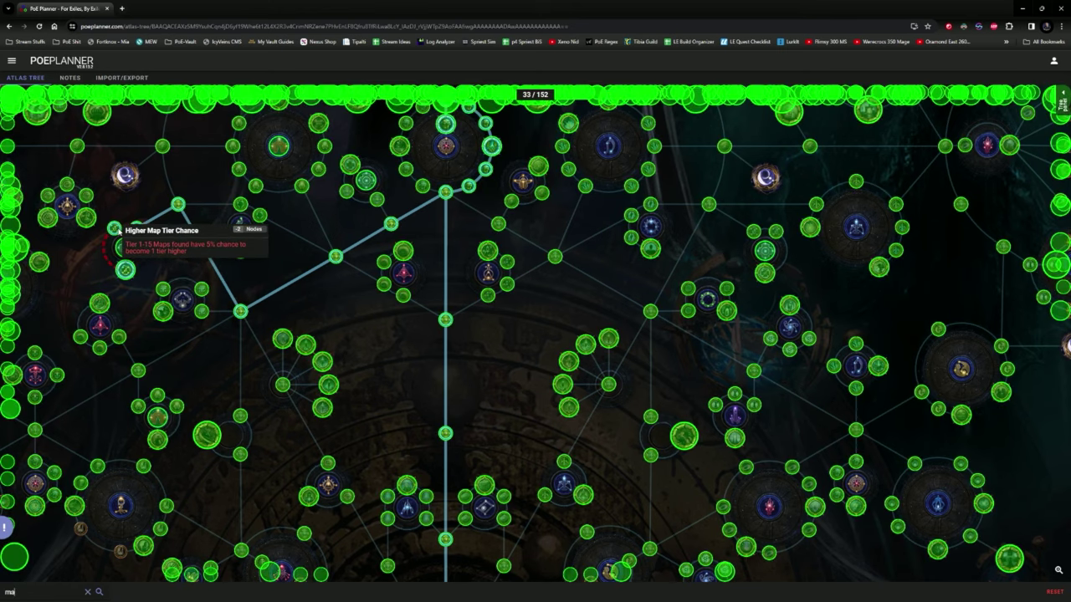
type("ps found")
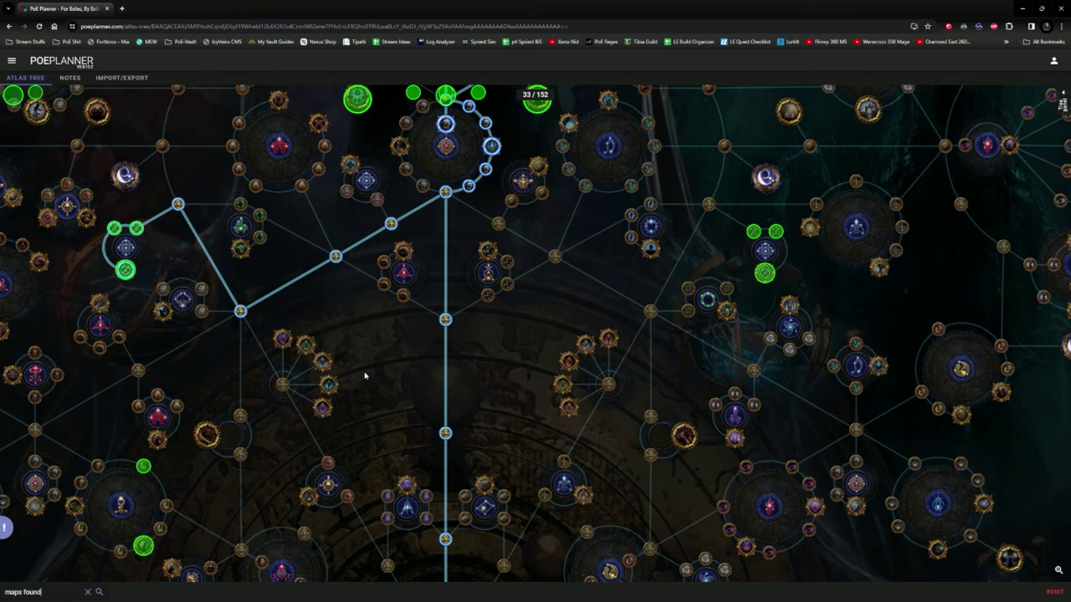
Allocate Bold Undertakings, the surrounding Higher Map Tier Chance nodes and one more connecting node
scroll(363, 376, "down", 3)
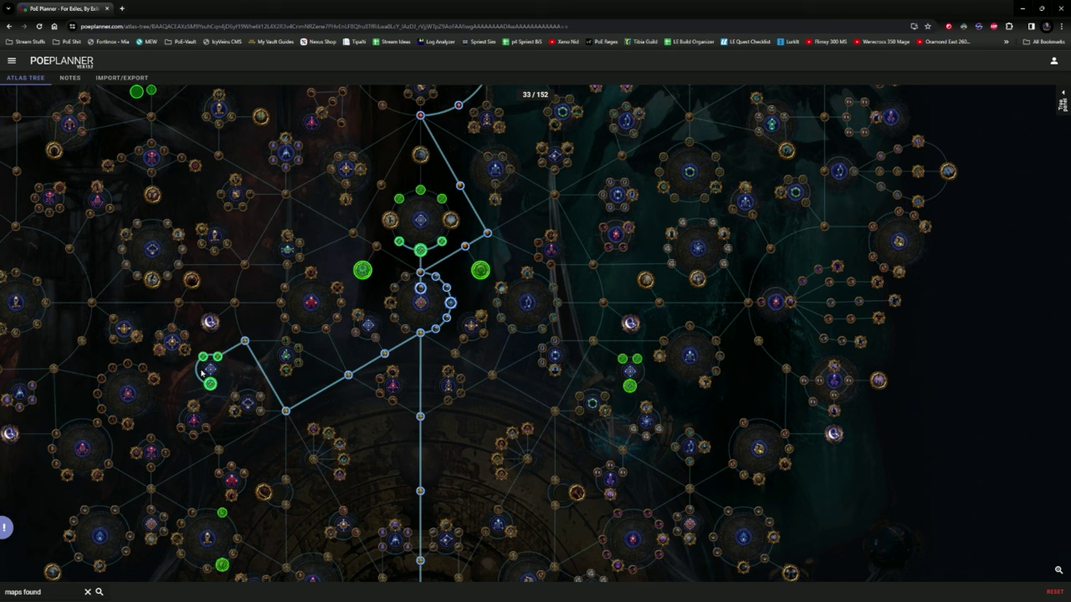
mouse_move(394, 224)
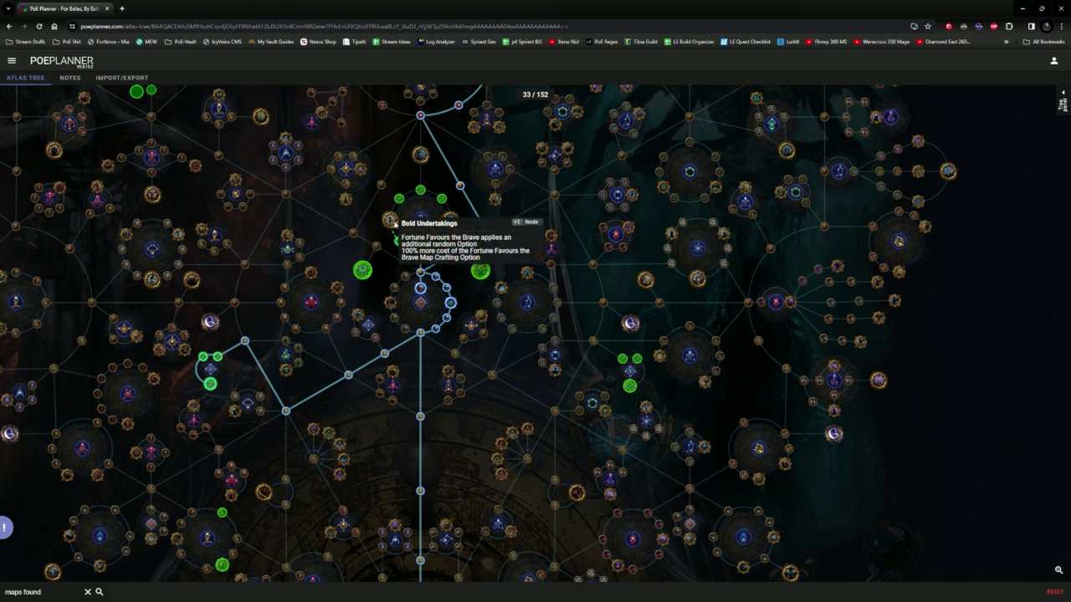
left_click(394, 224)
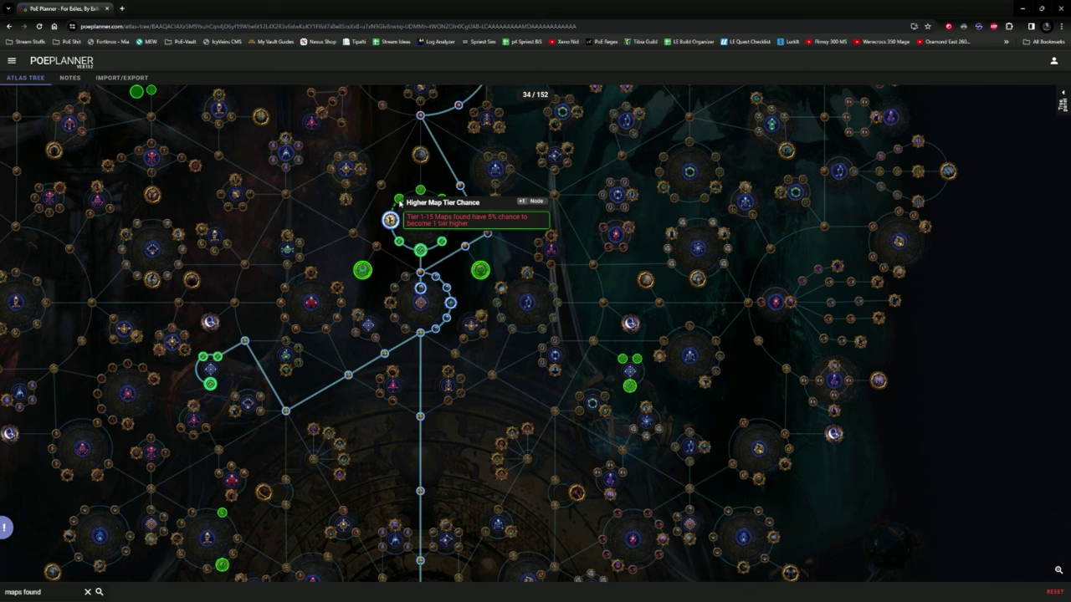
left_click(420, 190)
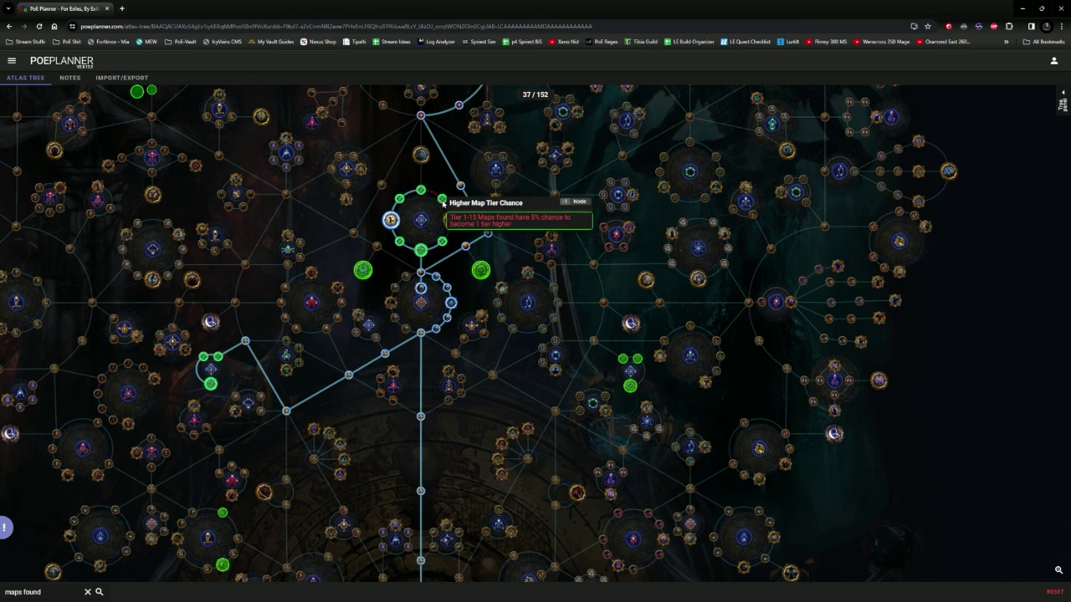
left_click(460, 184)
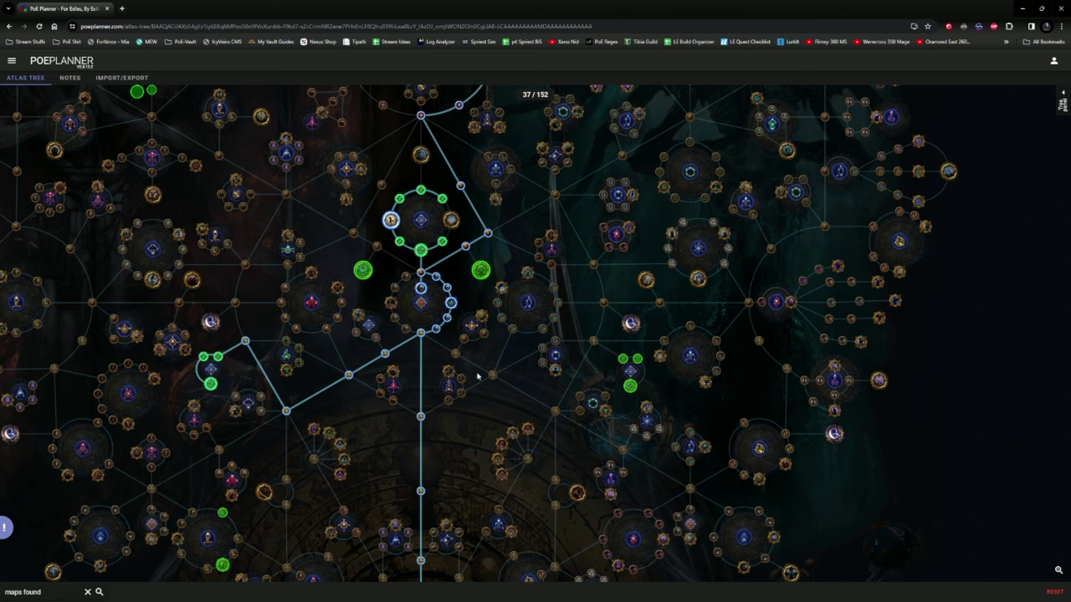
left_click_drag(459, 402, 399, 354)
left_click(395, 333)
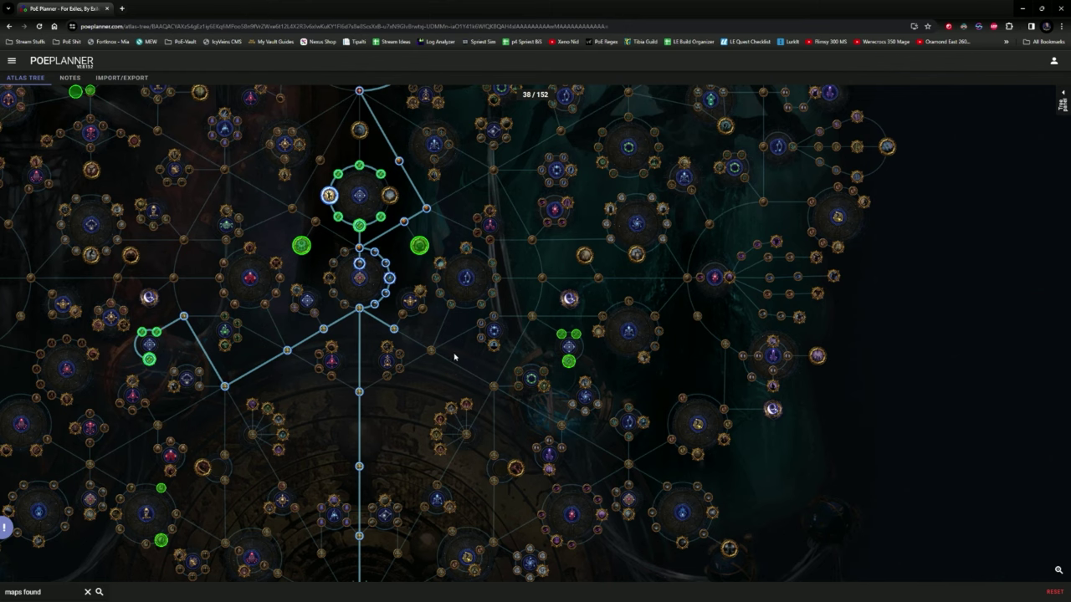
Extend a path of nodes toward the right-side map cluster
scroll(498, 201, "down", 2)
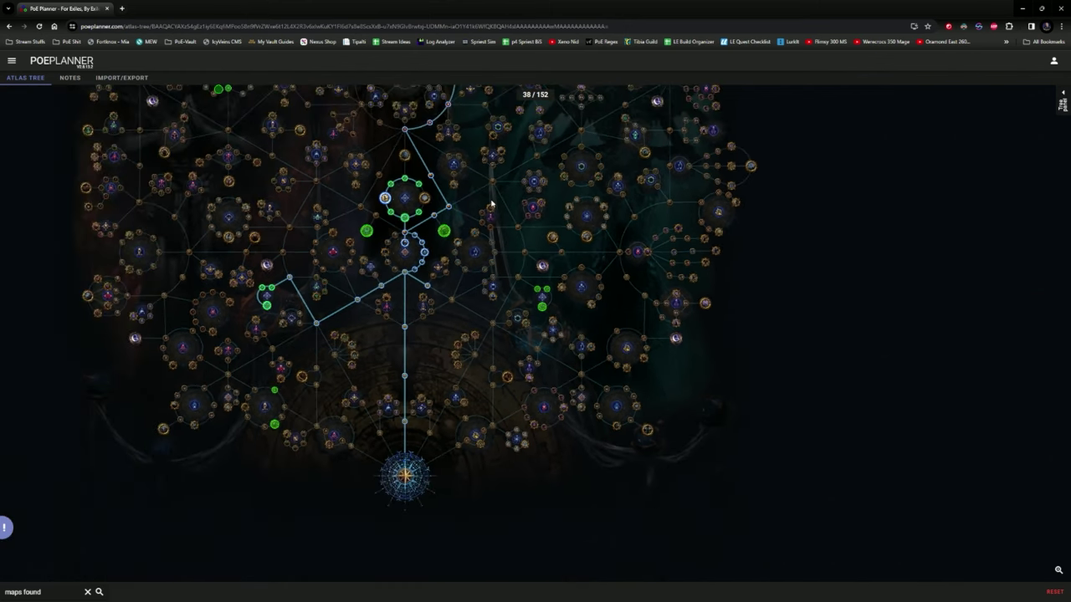
scroll(456, 316, "up", 2)
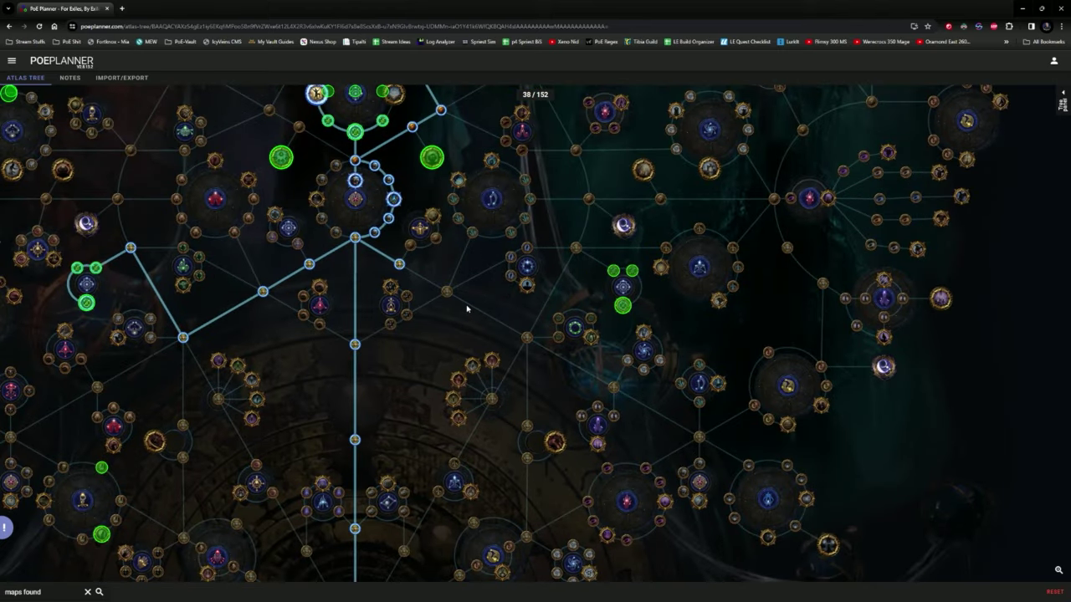
left_click(450, 296)
left_click(526, 337)
left_click(576, 248)
Allocate the Shaping the Mountains cluster nodes, bringing the counter to 44 of 152
left_click(613, 270)
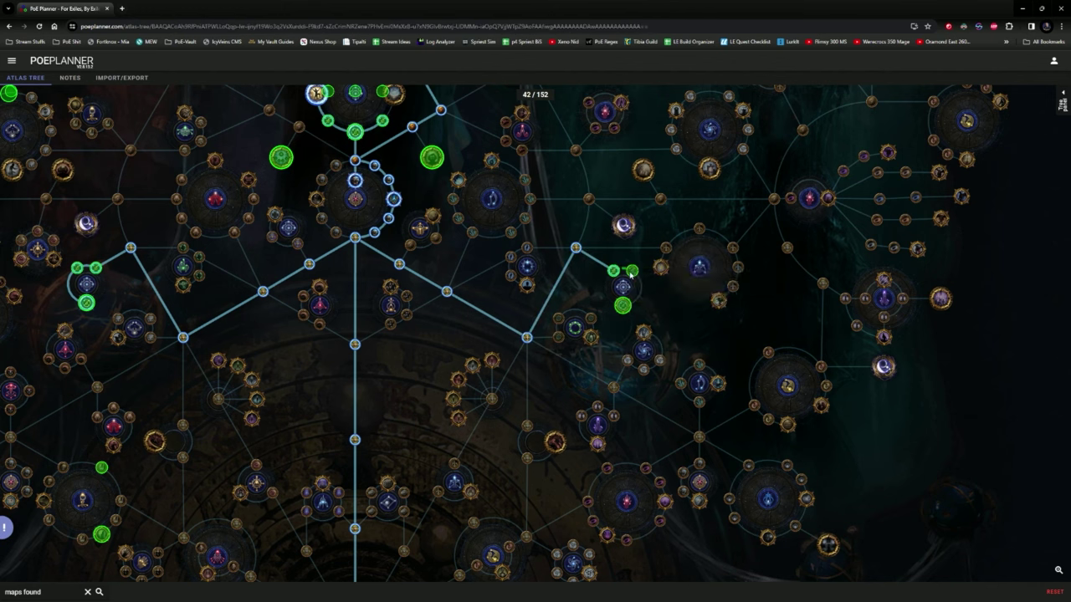
left_click(632, 271)
left_click(623, 305)
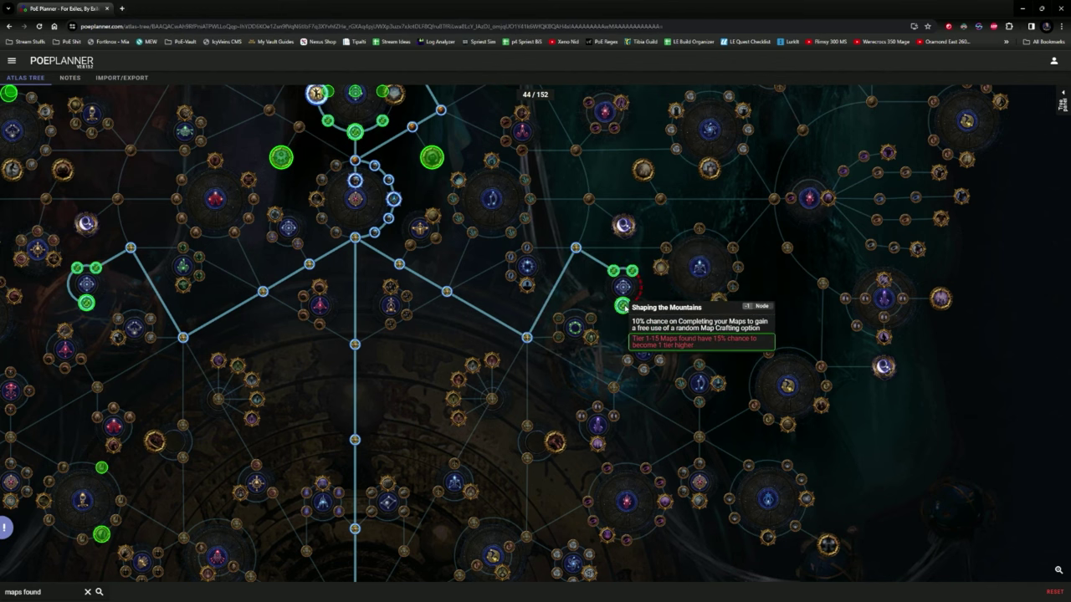
scroll(624, 307, "down", 5)
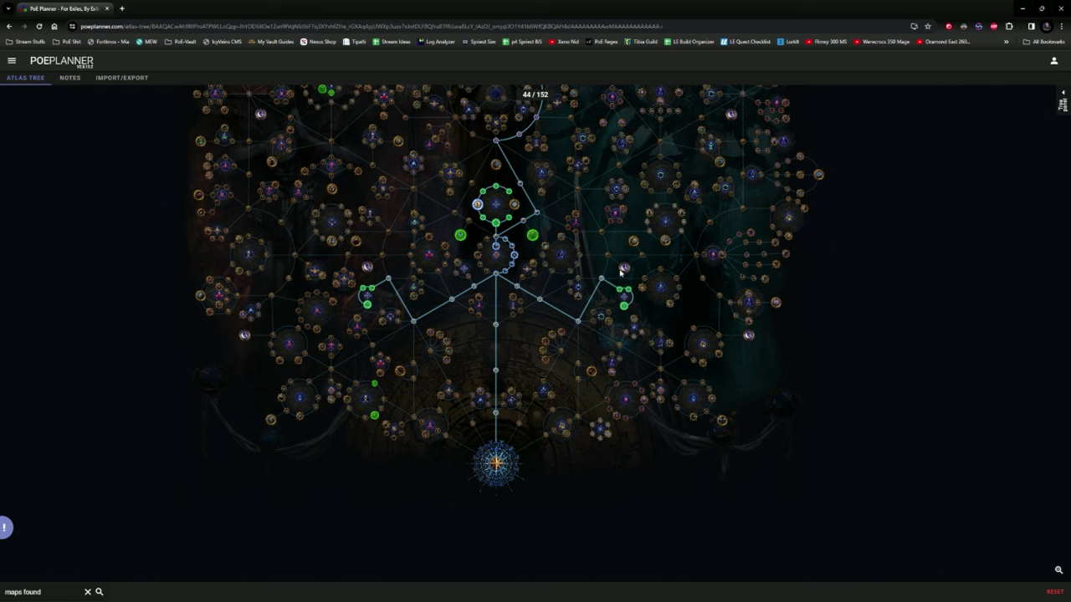
left_click_drag(465, 323, 465, 278)
scroll(464, 297, "up", 5)
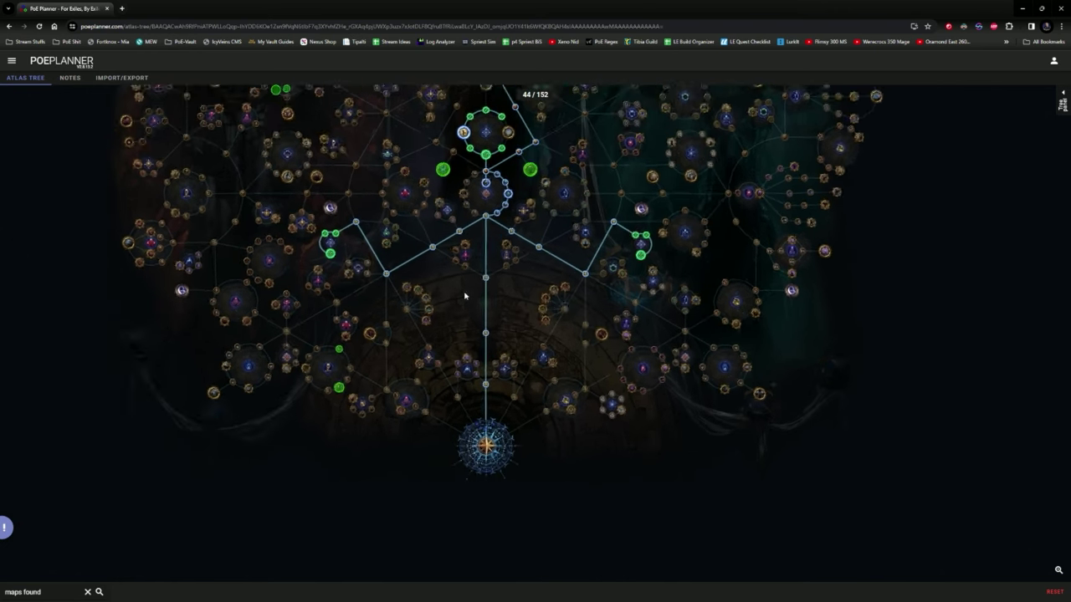
left_click_drag(458, 318, 426, 236)
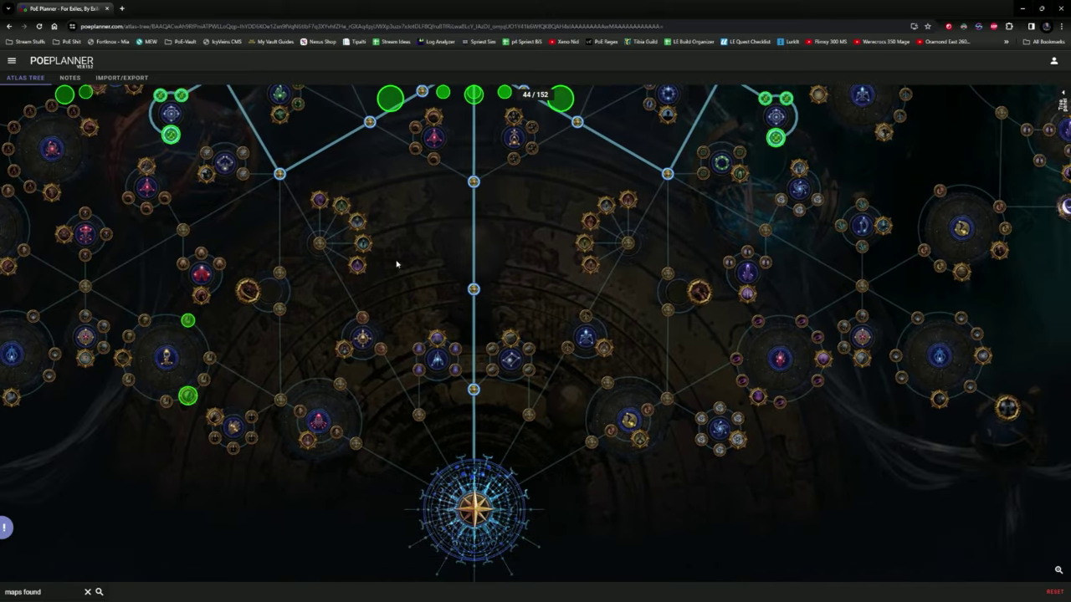
mouse_move(321, 245)
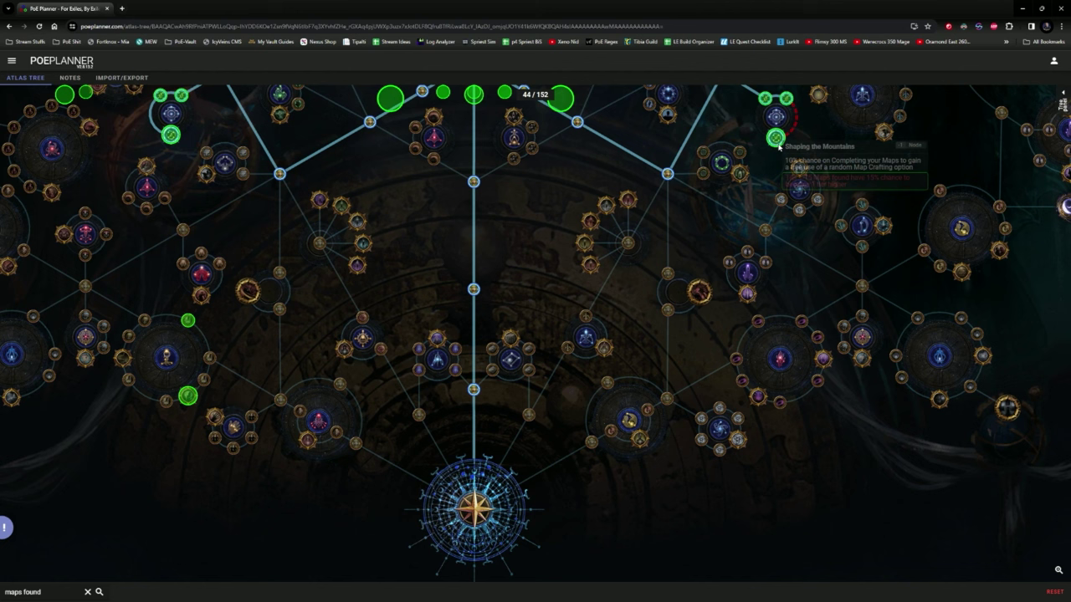
Allocate another map-drop node and its connecting path, reaching 47 of 152 points
left_click(321, 243)
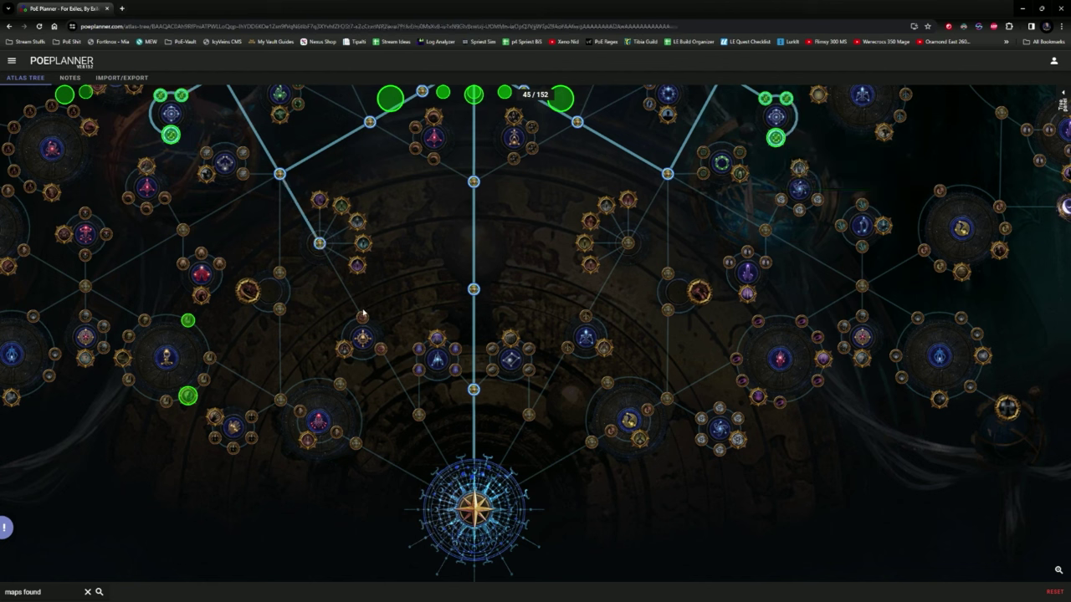
mouse_move(374, 315)
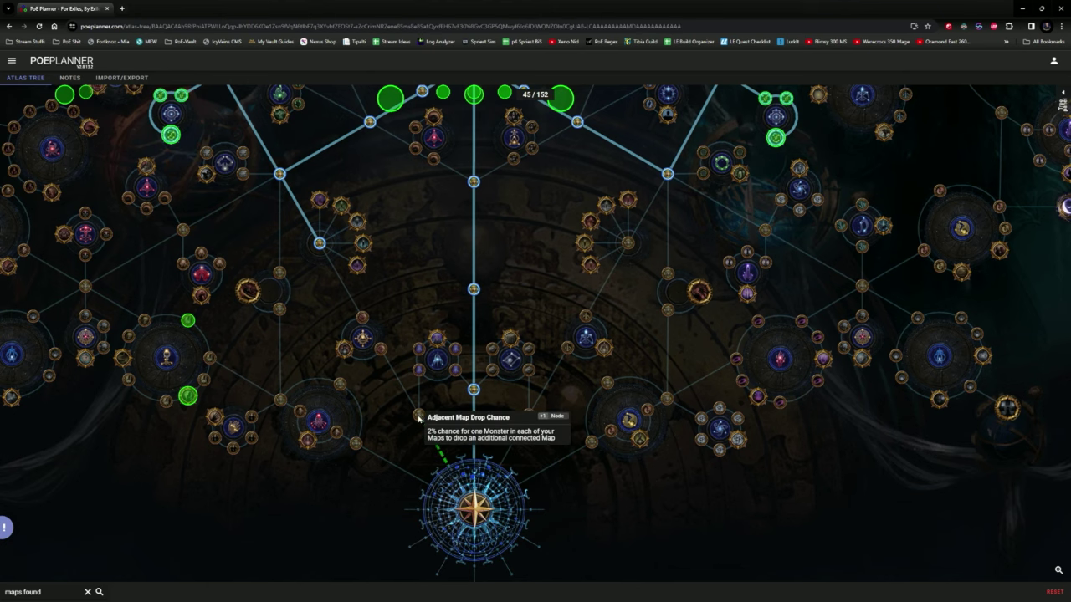
scroll(466, 357, "down", 2)
scroll(466, 357, "down", 2)
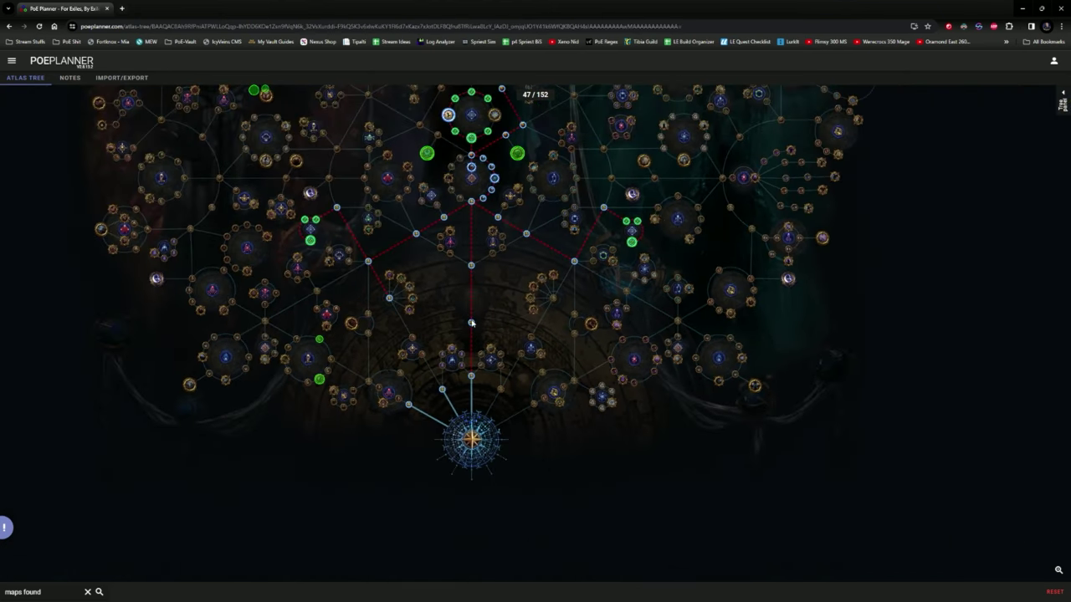
Clear the 'maps found' search and bring the tree's bottom and start node into view
left_click(87, 591)
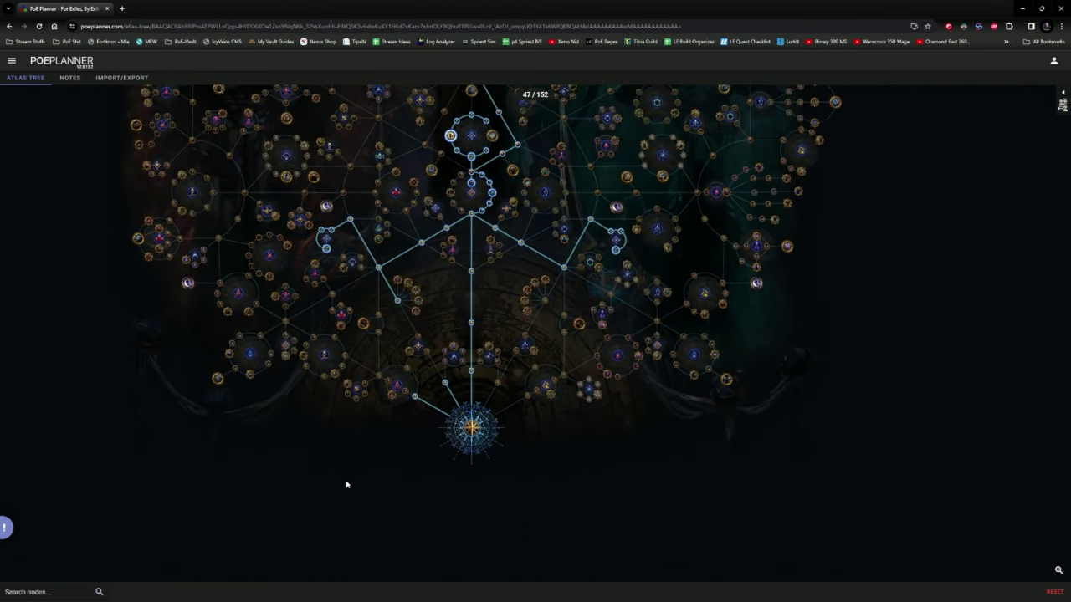
left_click_drag(543, 151, 460, 321)
mouse_move(427, 216)
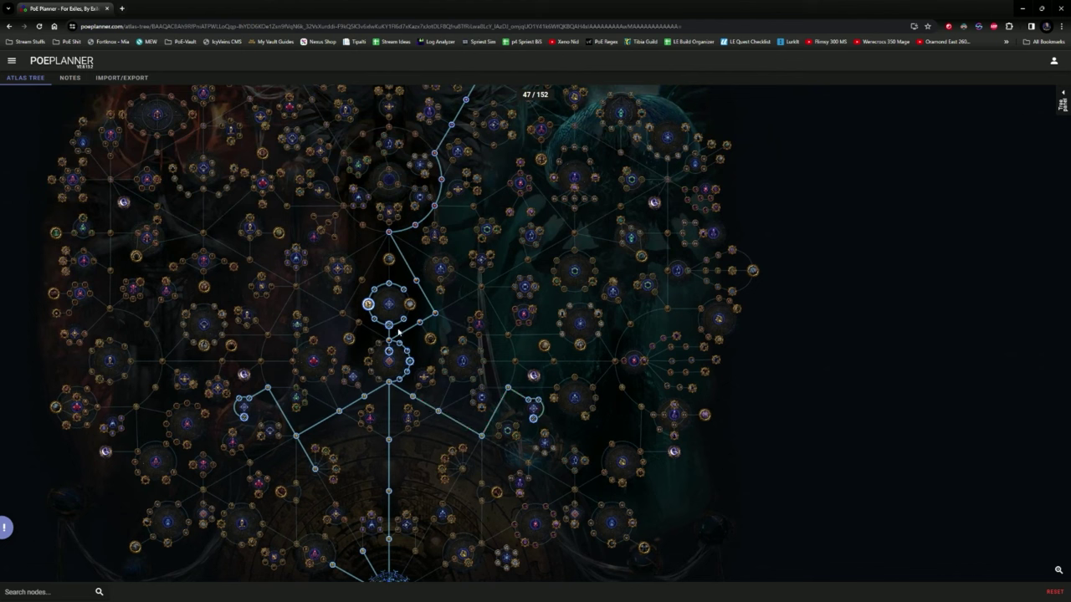
mouse_move(413, 365)
left_click_drag(406, 457, 408, 298)
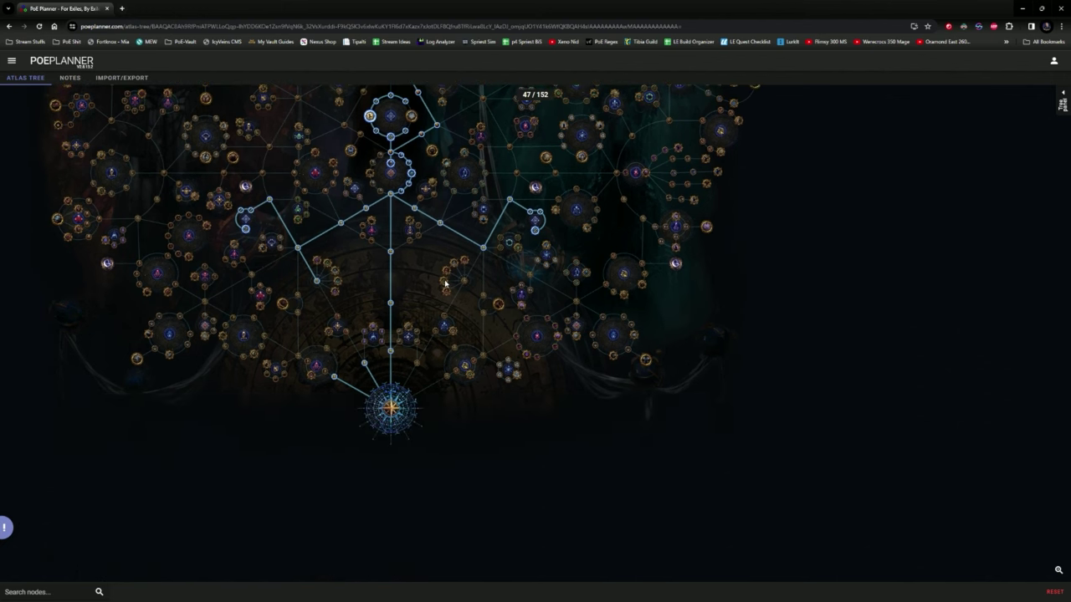
scroll(445, 284, "up", 2)
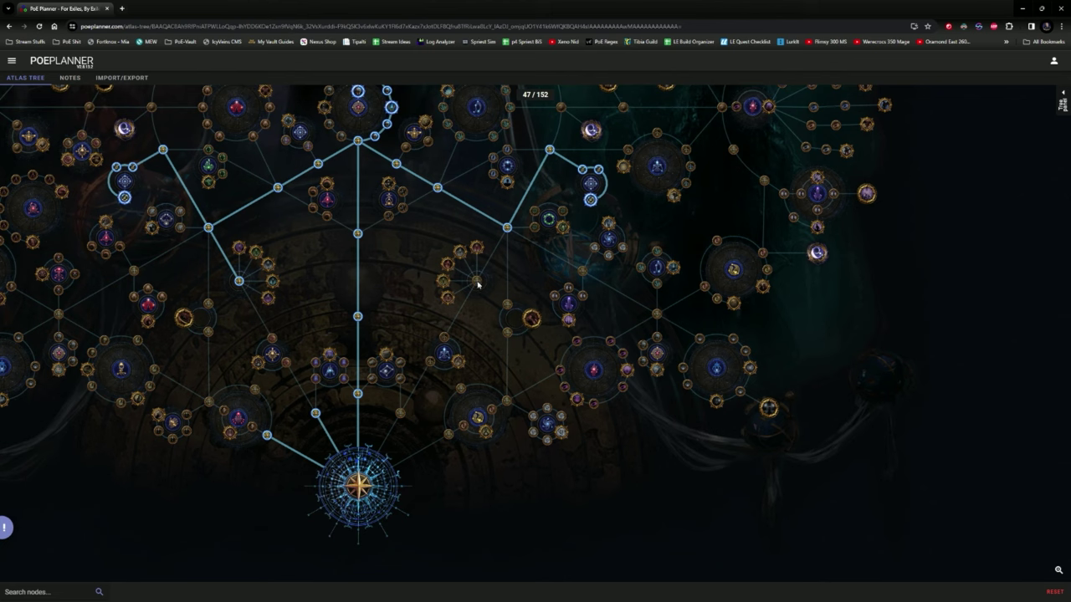
mouse_move(477, 286)
key("ctrl+f")
type("adjacemtn")
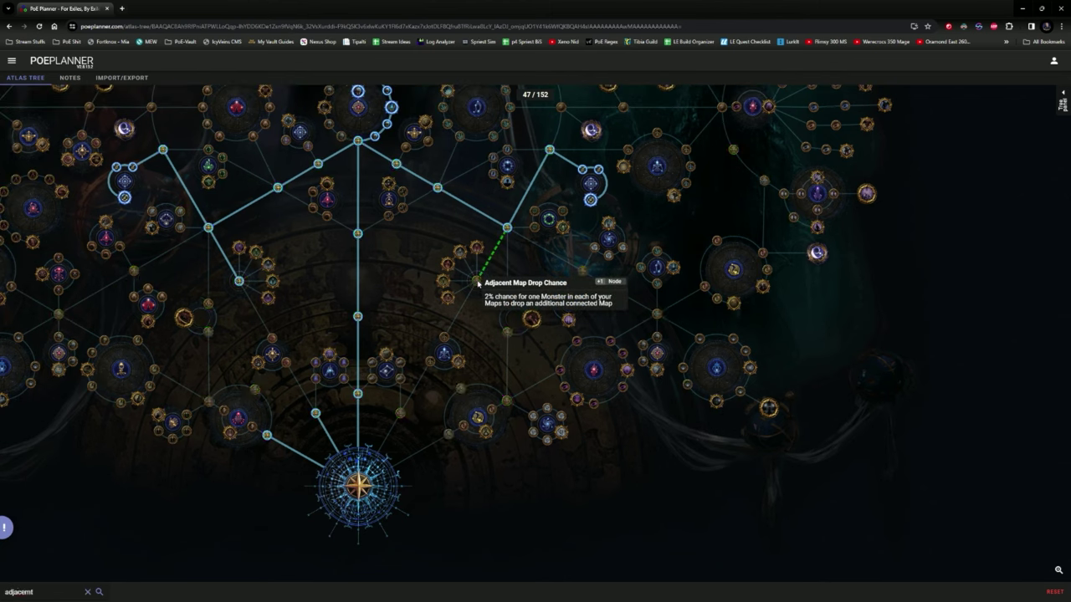
key("BackSpace")
key("BackSpace")
type("nt map drop cha")
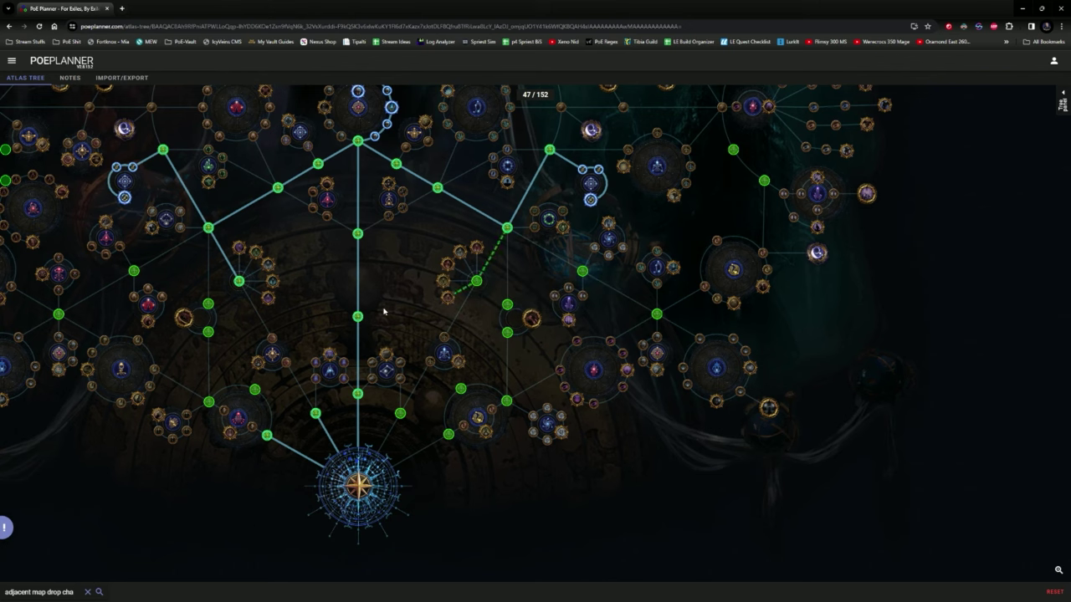
scroll(383, 312, "down", 3)
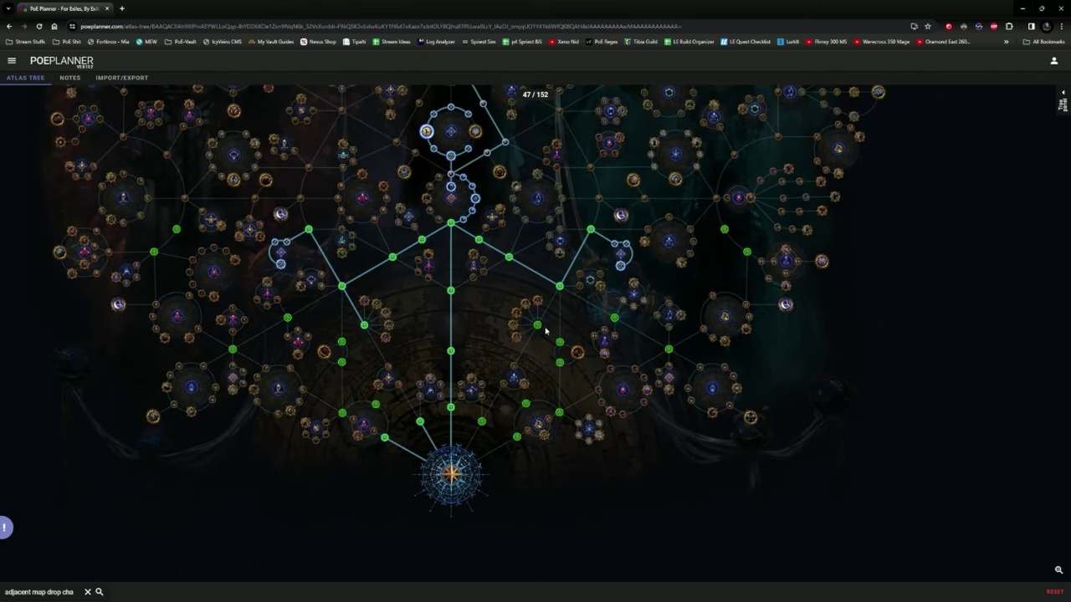
mouse_move(560, 411)
mouse_move(750, 257)
left_click_drag(661, 310, 658, 361)
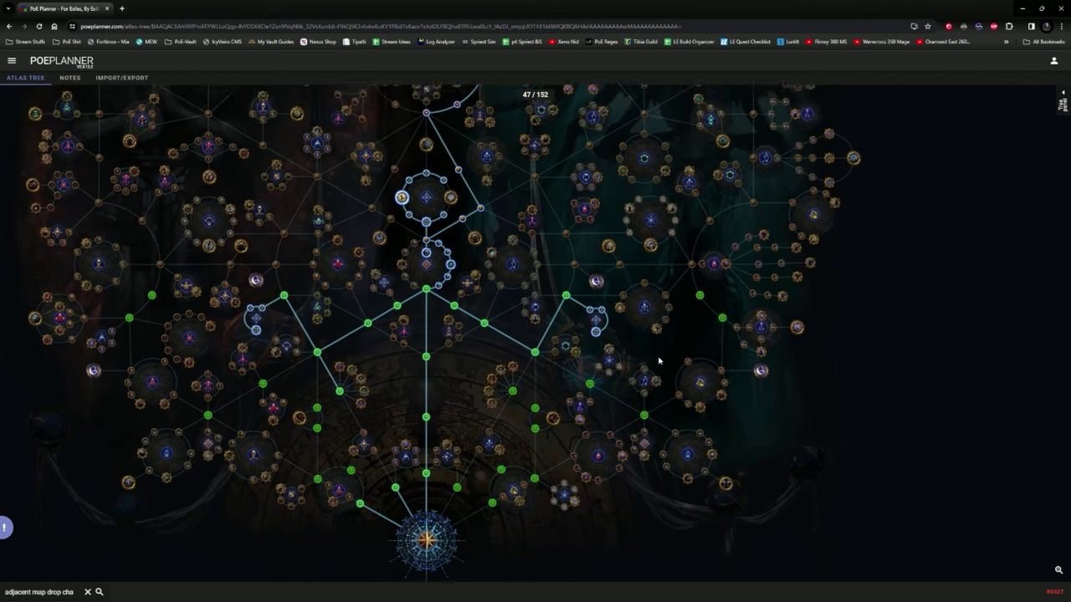
scroll(657, 363, "down", 2)
left_click_drag(493, 384, 480, 425)
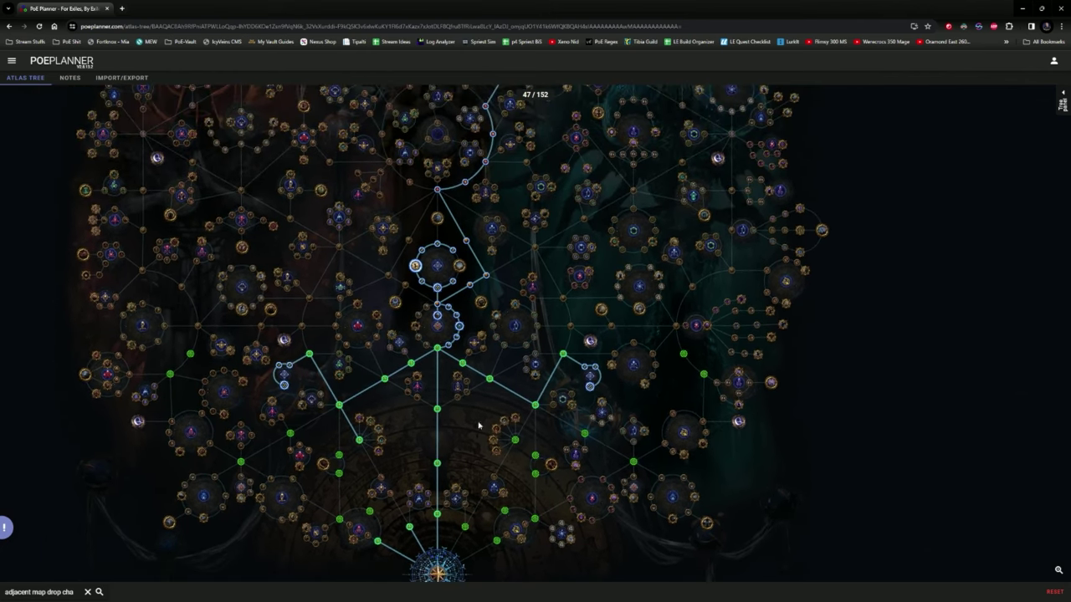
left_click(89, 590)
scroll(474, 430, "down", 3)
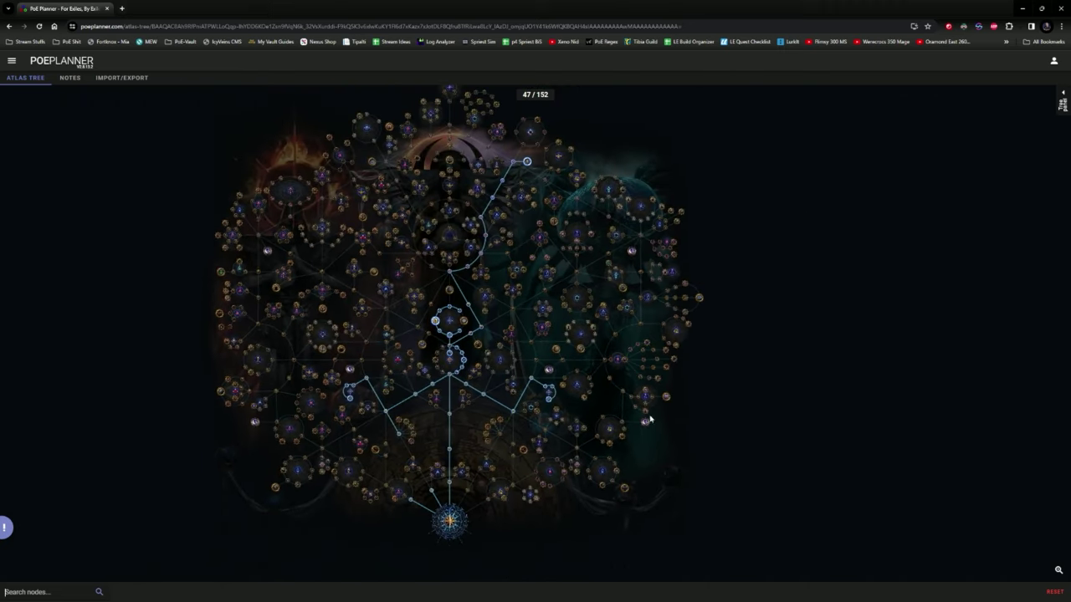
left_click_drag(650, 419, 587, 400)
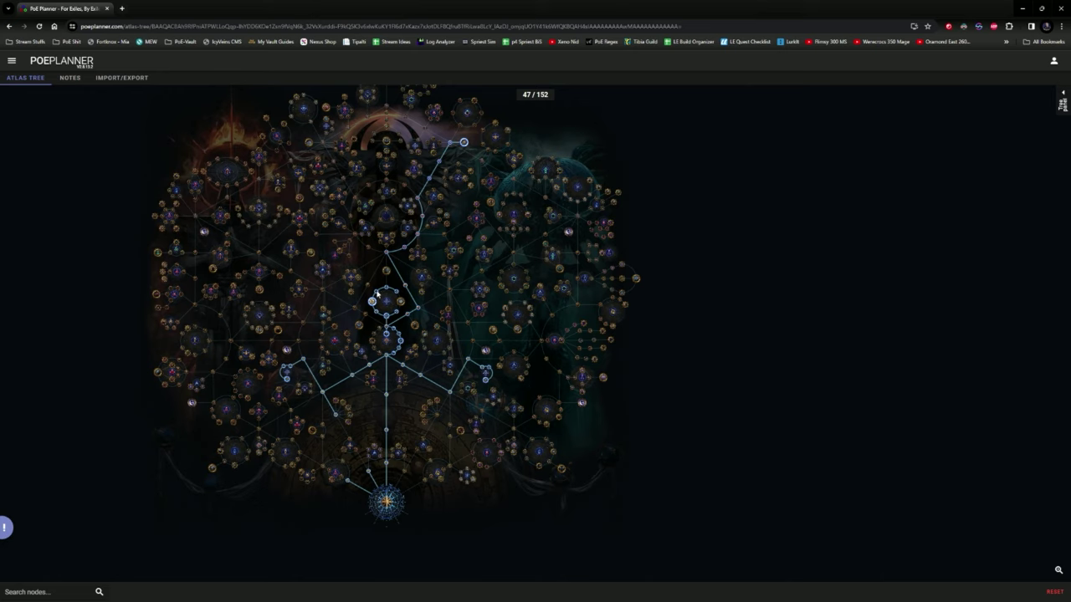
mouse_move(386, 316)
mouse_move(464, 142)
mouse_move(384, 296)
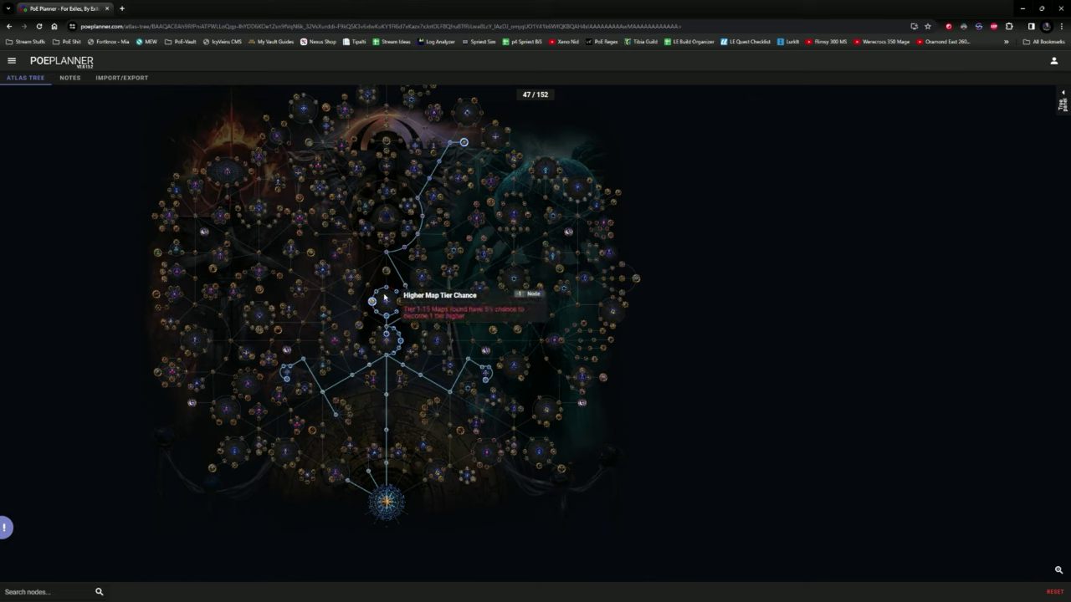
mouse_move(288, 383)
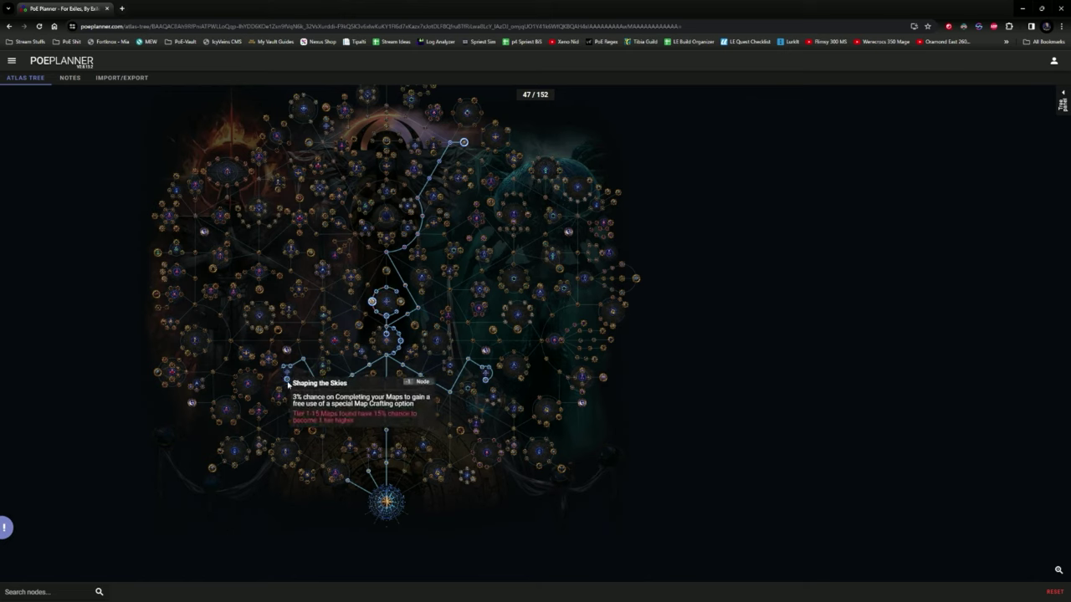
mouse_move(485, 382)
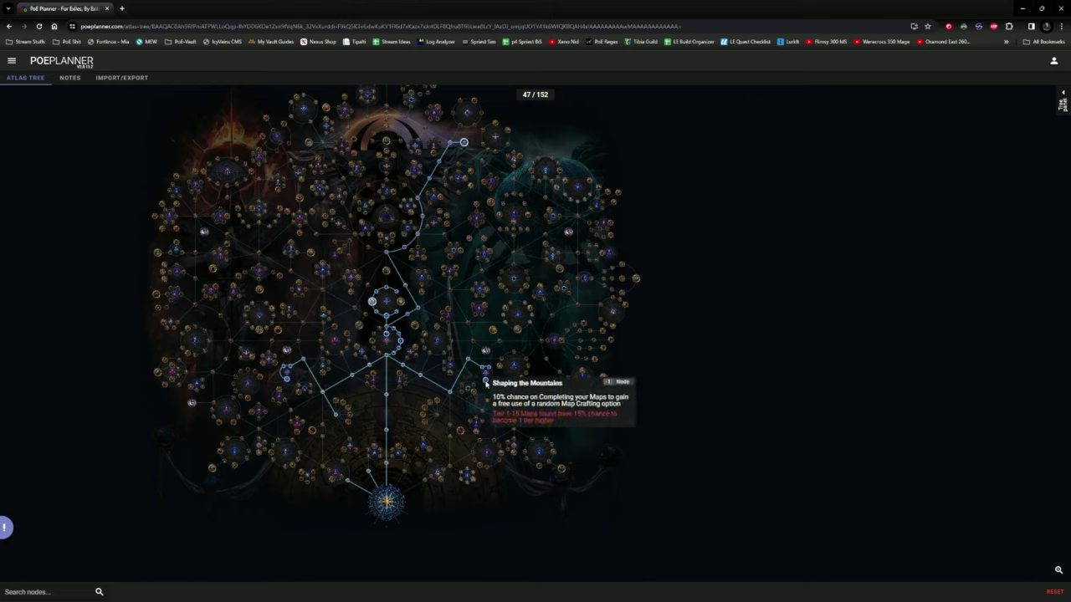
mouse_move(337, 417)
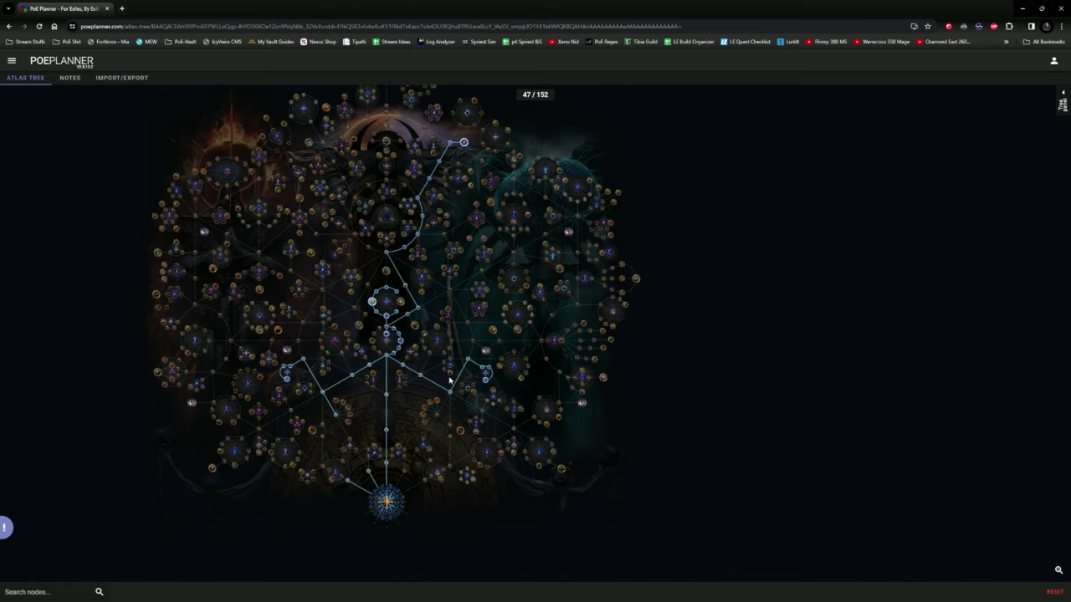
left_click_drag(424, 407, 523, 395)
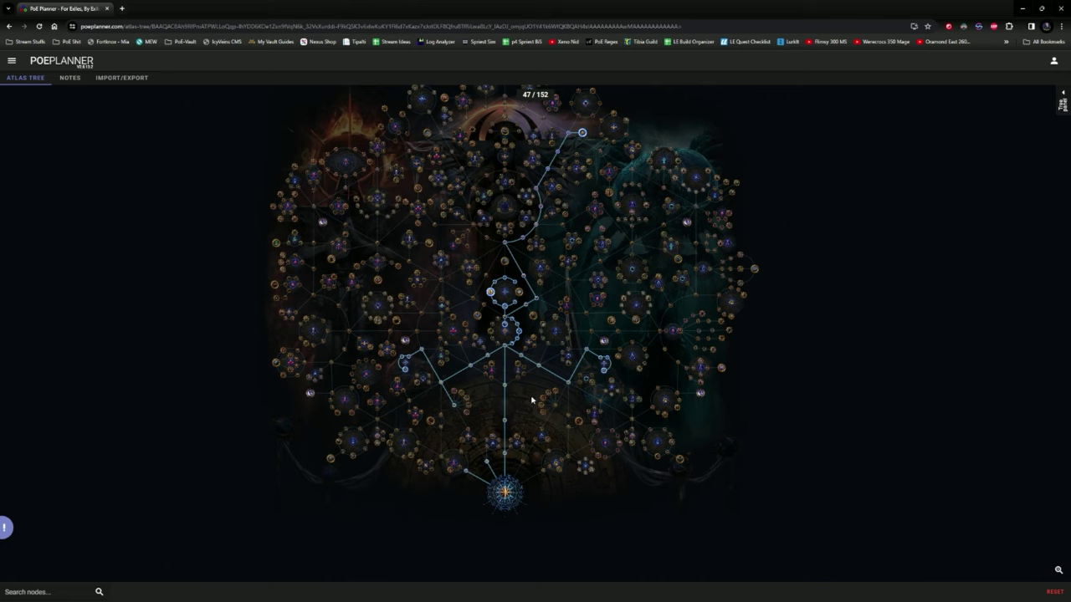
left_click_drag(534, 400, 522, 394)
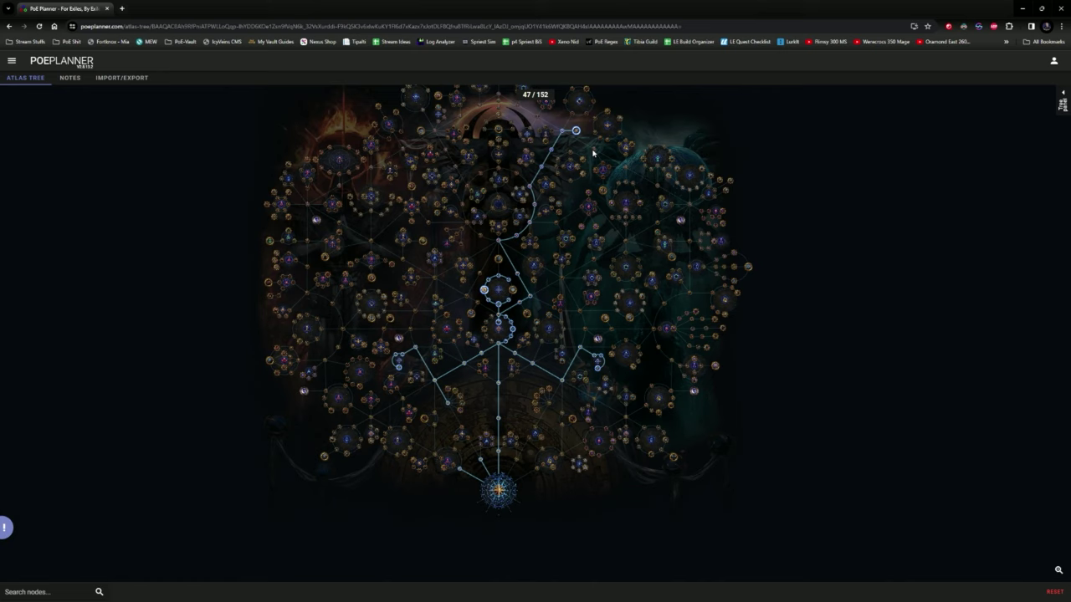
mouse_move(576, 132)
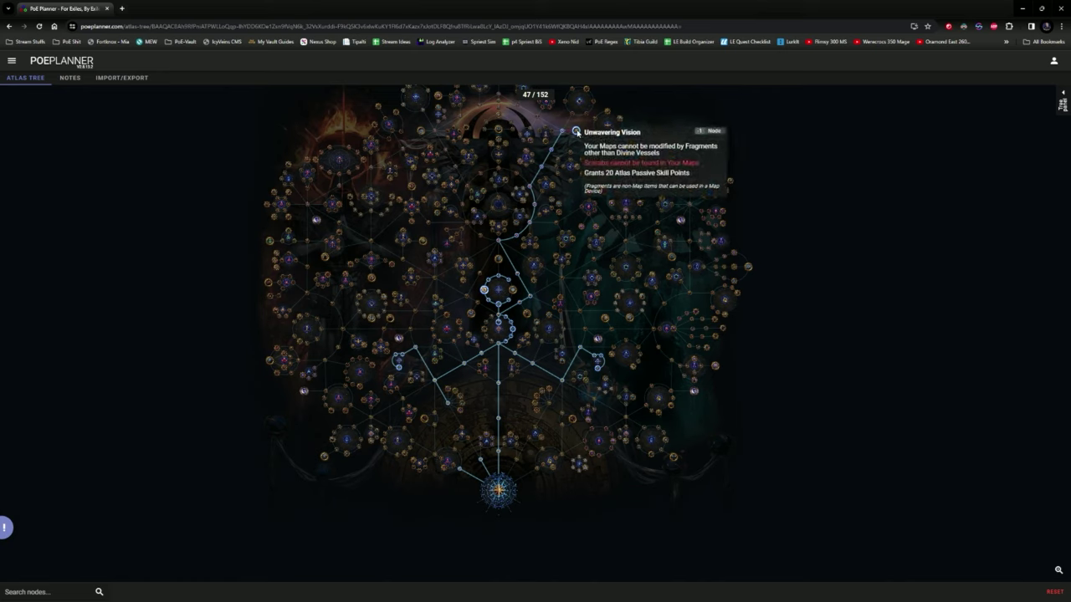